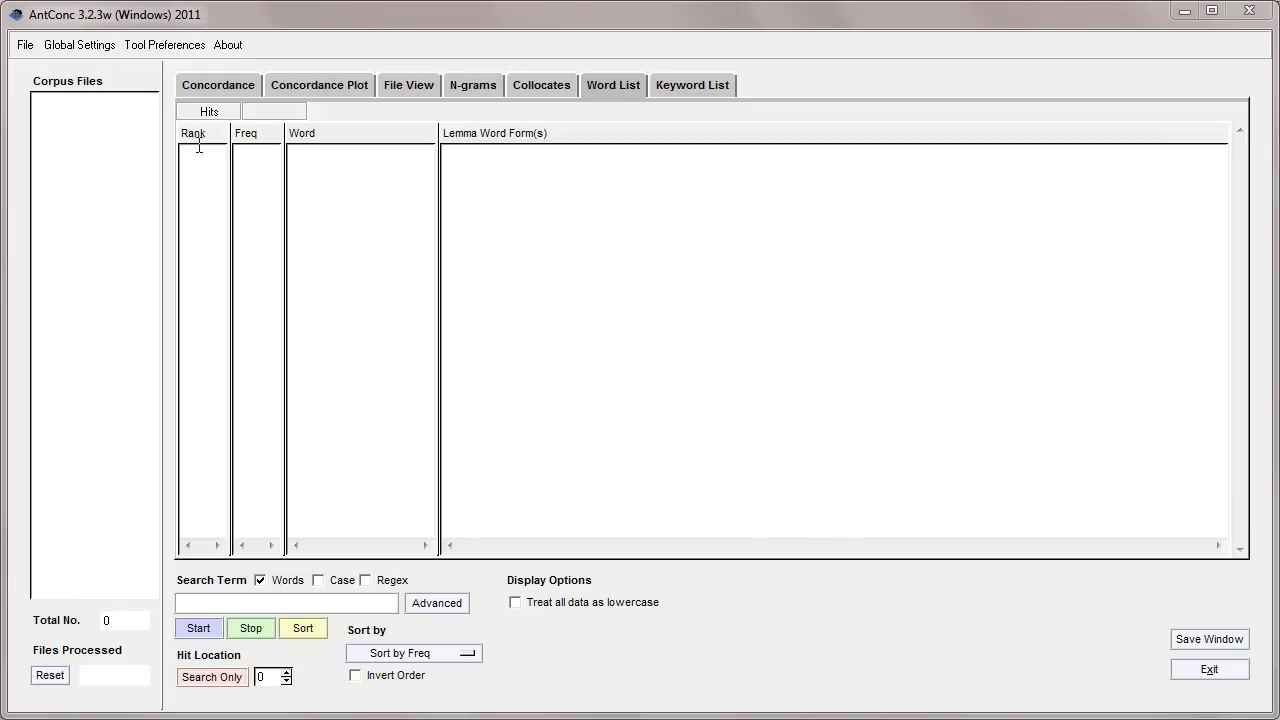
# Step: Open taa_unit1.txt through taa_unit12.txt from taa_full_corpus as the twelve-file corpus
pyautogui.click(27, 46)
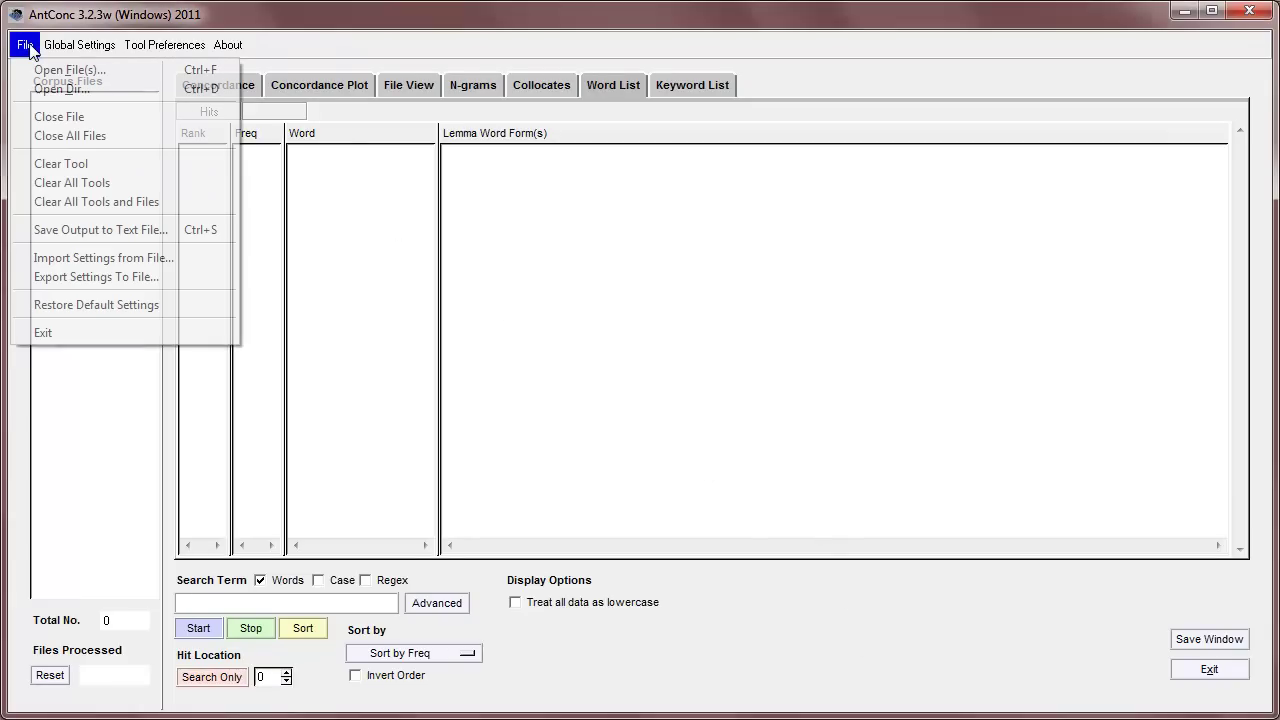
pyautogui.click(60, 66)
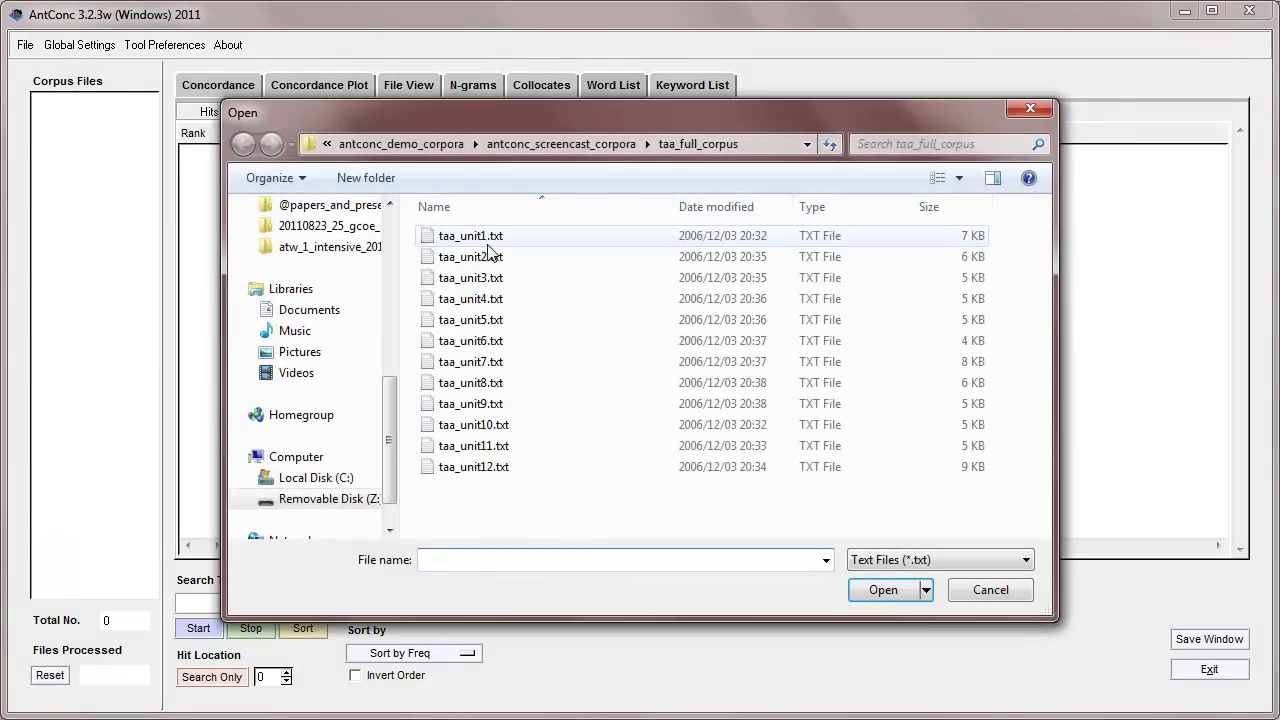
pyautogui.click(482, 243)
pyautogui.keyDown('shift'); pyautogui.click(467, 467); pyautogui.keyUp('shift')
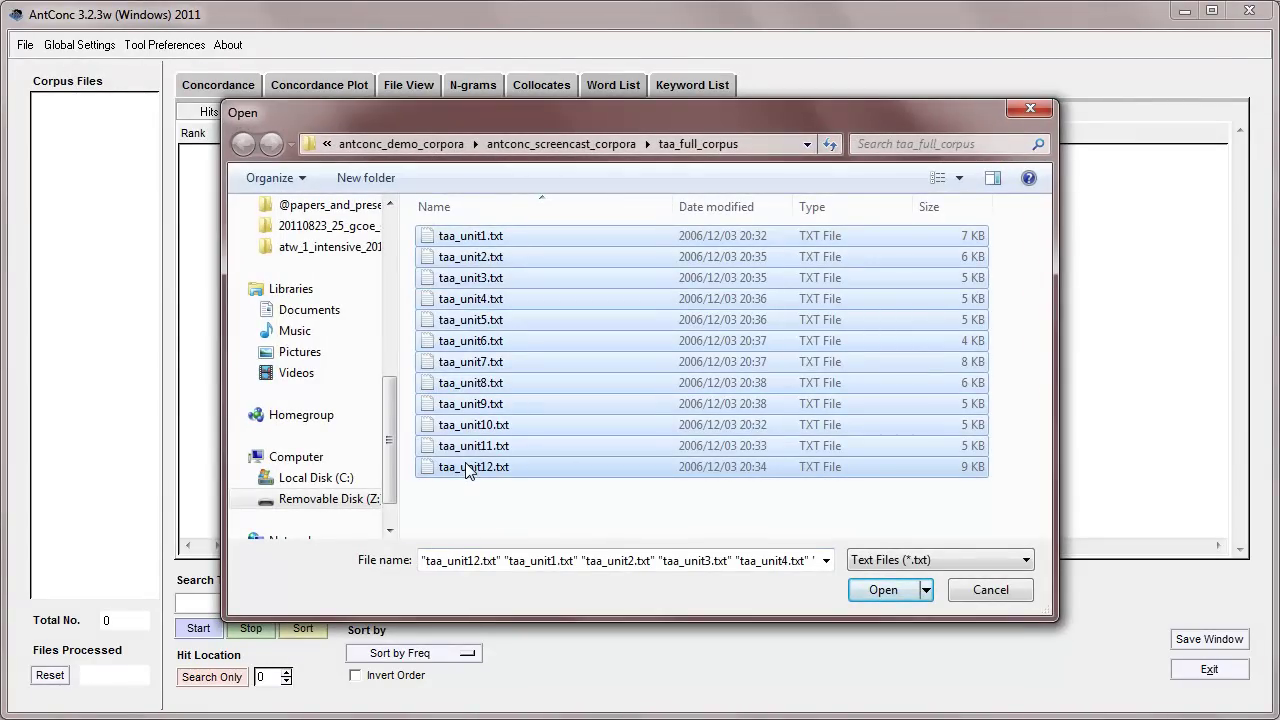
pyautogui.click(882, 591)
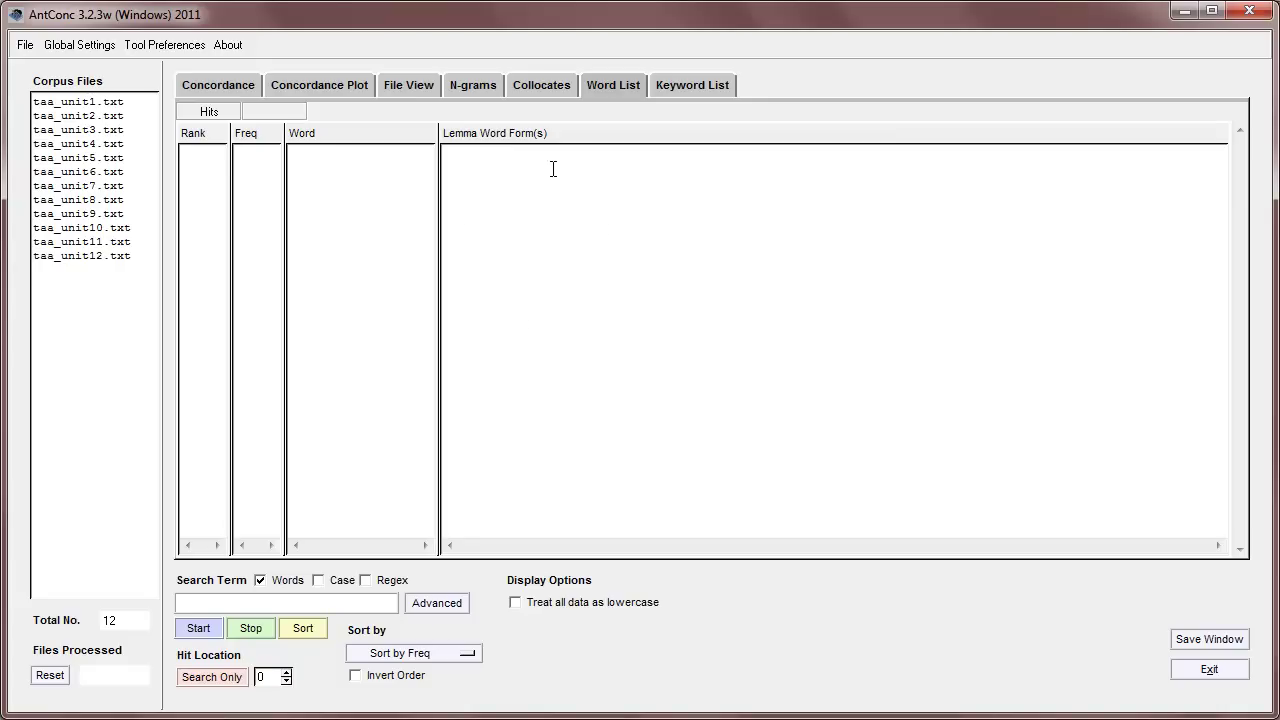
# Step: Build the frequency-ranked word list of 2516 types and 11341 tokens, and check the sort orders
pyautogui.click(195, 606)
pyautogui.click(198, 630)
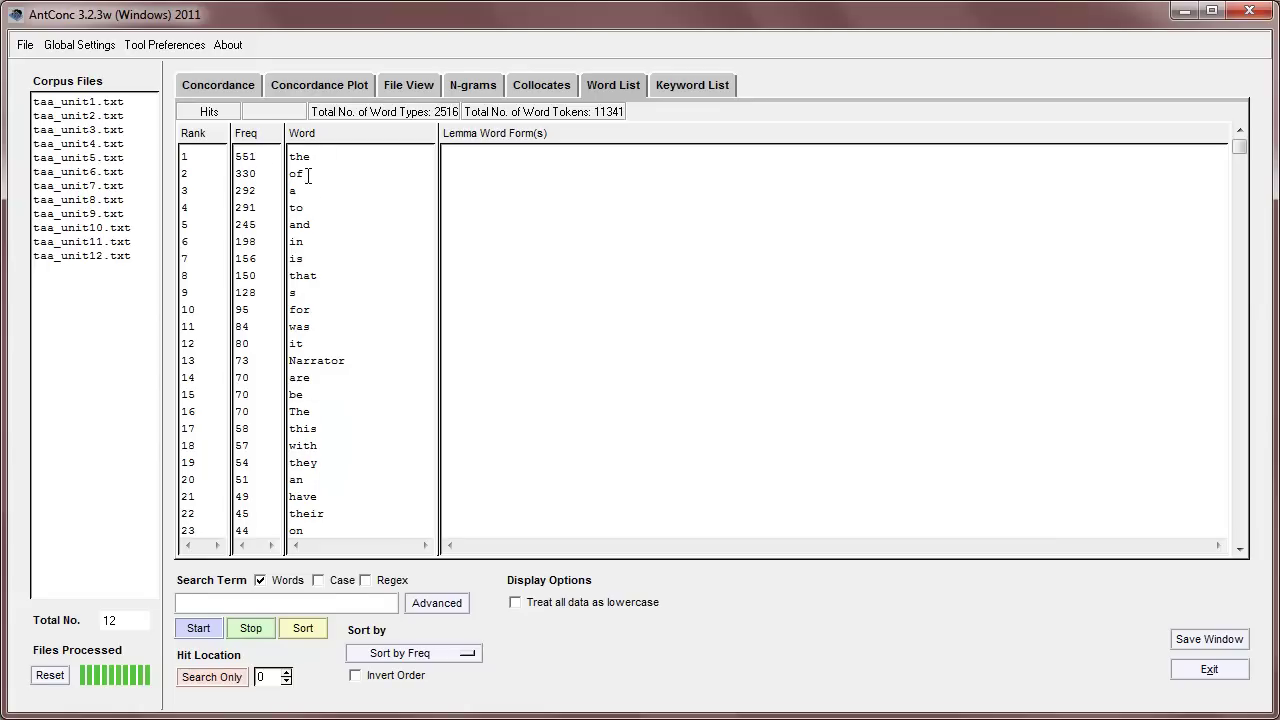
pyautogui.doubleClick(242, 157)
pyautogui.click(424, 652)
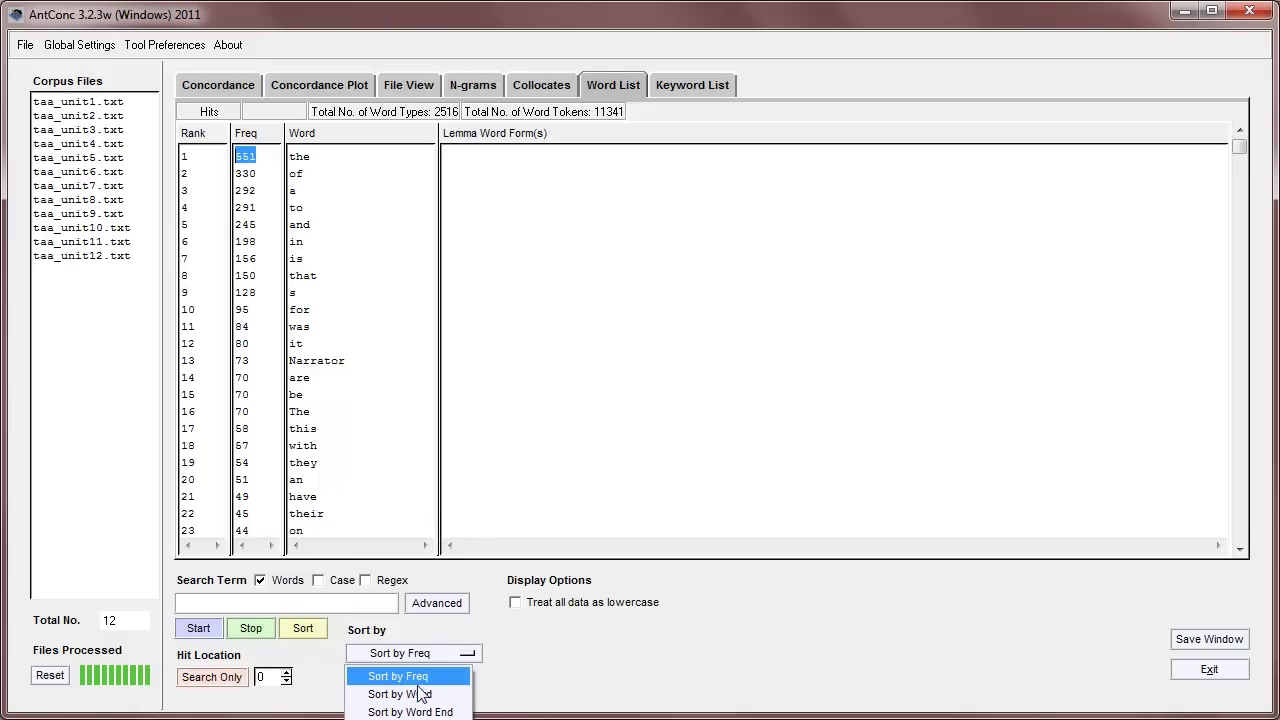
pyautogui.click(420, 694)
pyautogui.click(303, 624)
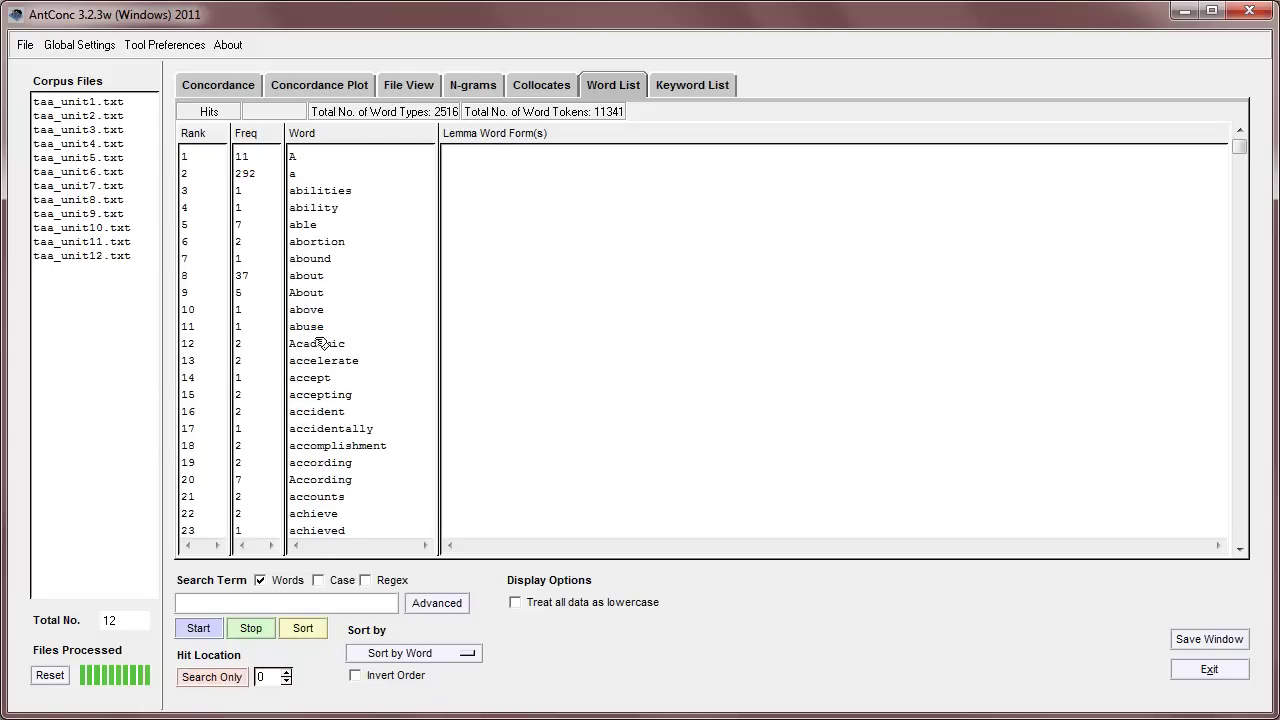
pyautogui.moveTo(1240, 148)
pyautogui.mouseDown()
pyautogui.moveTo(1240, 200)
pyautogui.moveTo(1240, 148)
pyautogui.mouseUp()
pyautogui.click(390, 653)
pyautogui.click(390, 669)
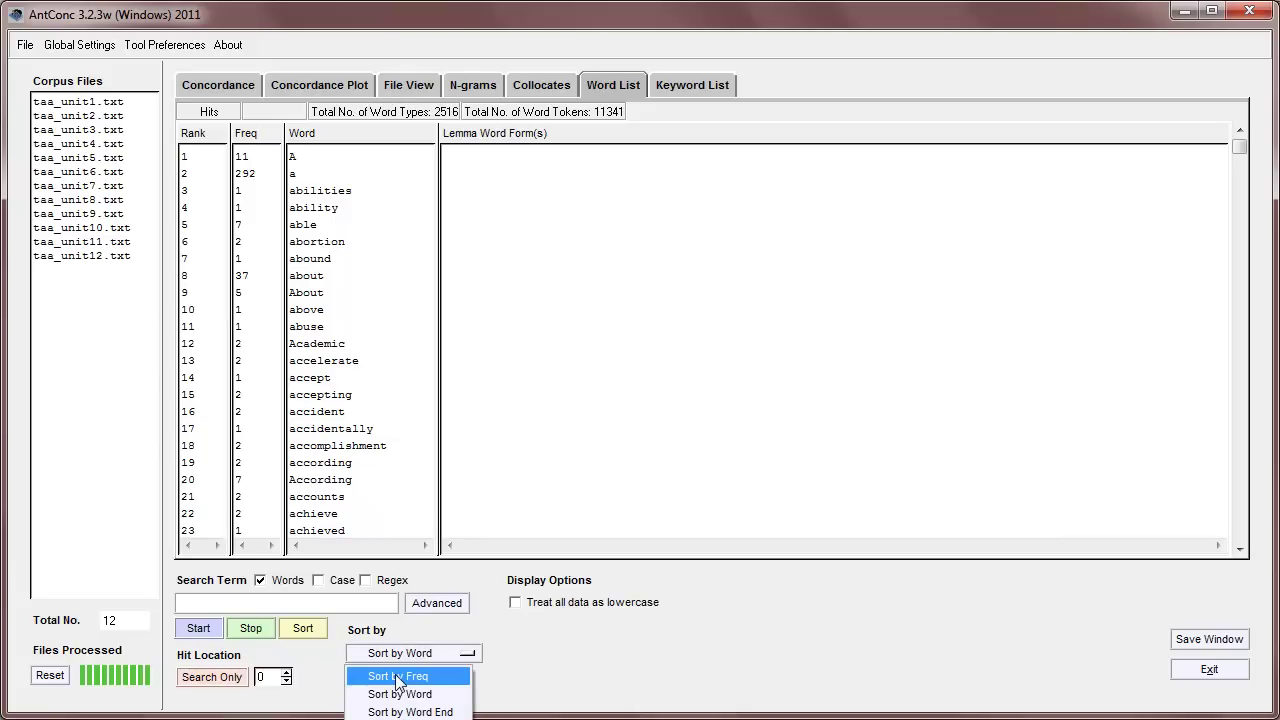
pyautogui.click(305, 630)
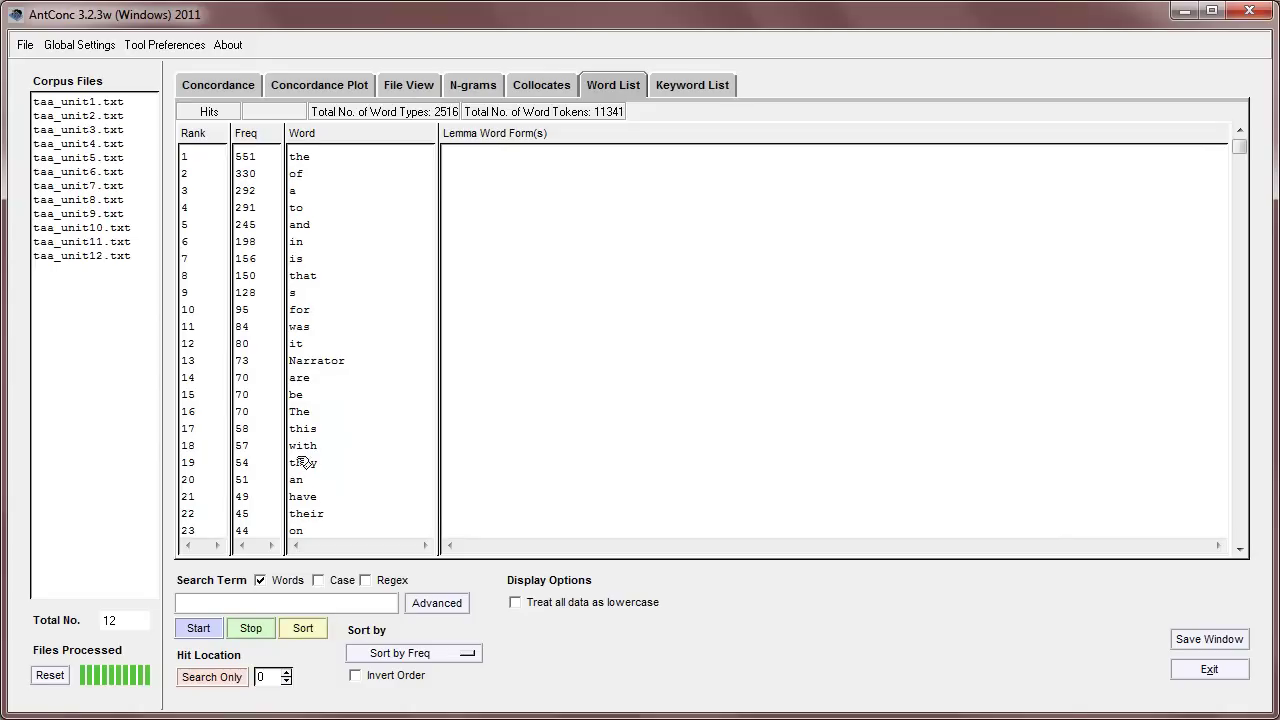
# Step: Regenerate the word list with all data treated as lowercase, giving 2330 types
pyautogui.click(162, 46)
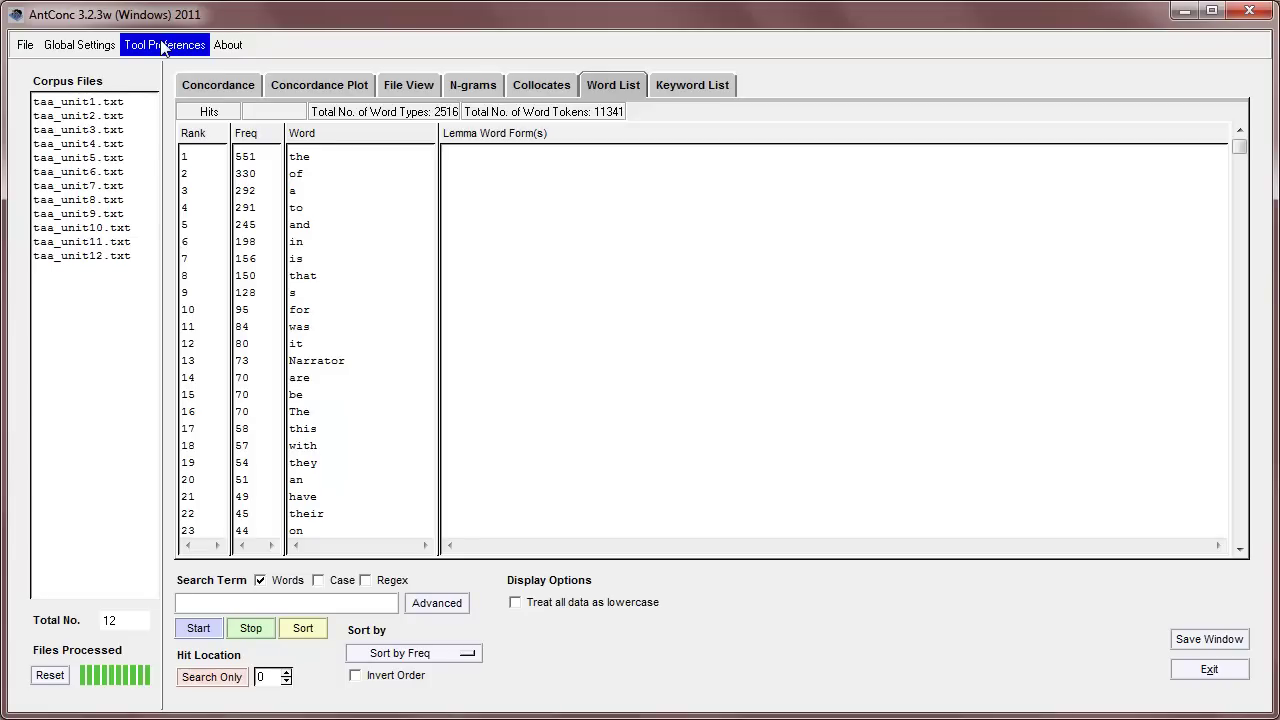
pyautogui.click(221, 157)
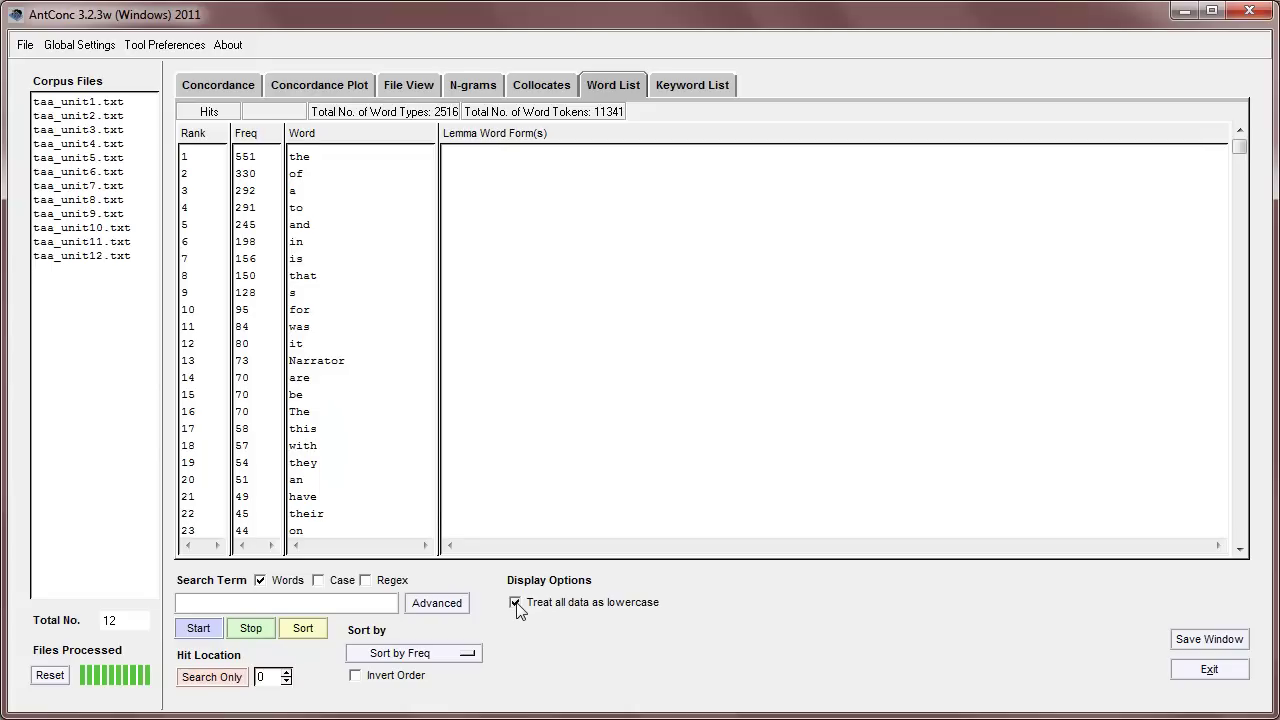
pyautogui.click(198, 630)
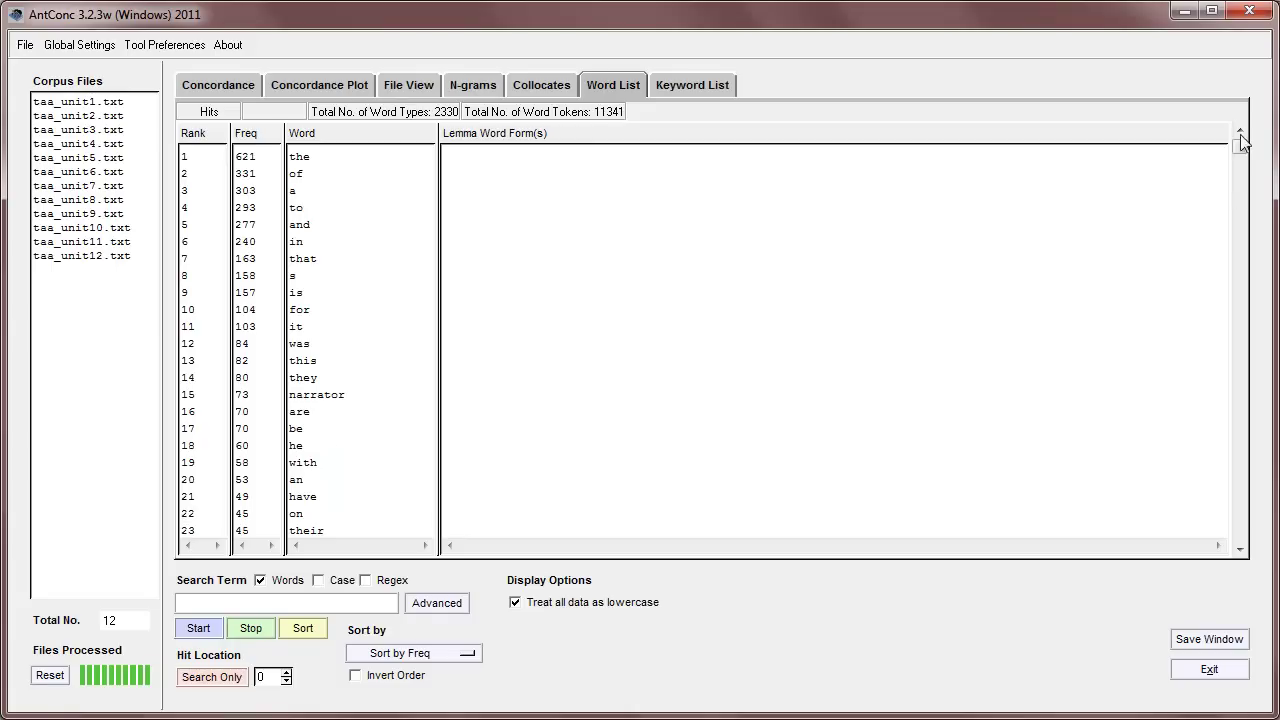
pyautogui.scroll(-2, 1240, 150)
pyautogui.moveTo(1240, 152)
pyautogui.mouseDown()
pyautogui.moveTo(1240, 170)
pyautogui.moveTo(1240, 146)
pyautogui.mouseUp()
# Step: Search the word list for 'the', then for all words starting with 'th' (40 hits)
pyautogui.write('the')
pyautogui.click(203, 678)
pyautogui.moveTo(203, 603); pyautogui.dragTo(177, 603)
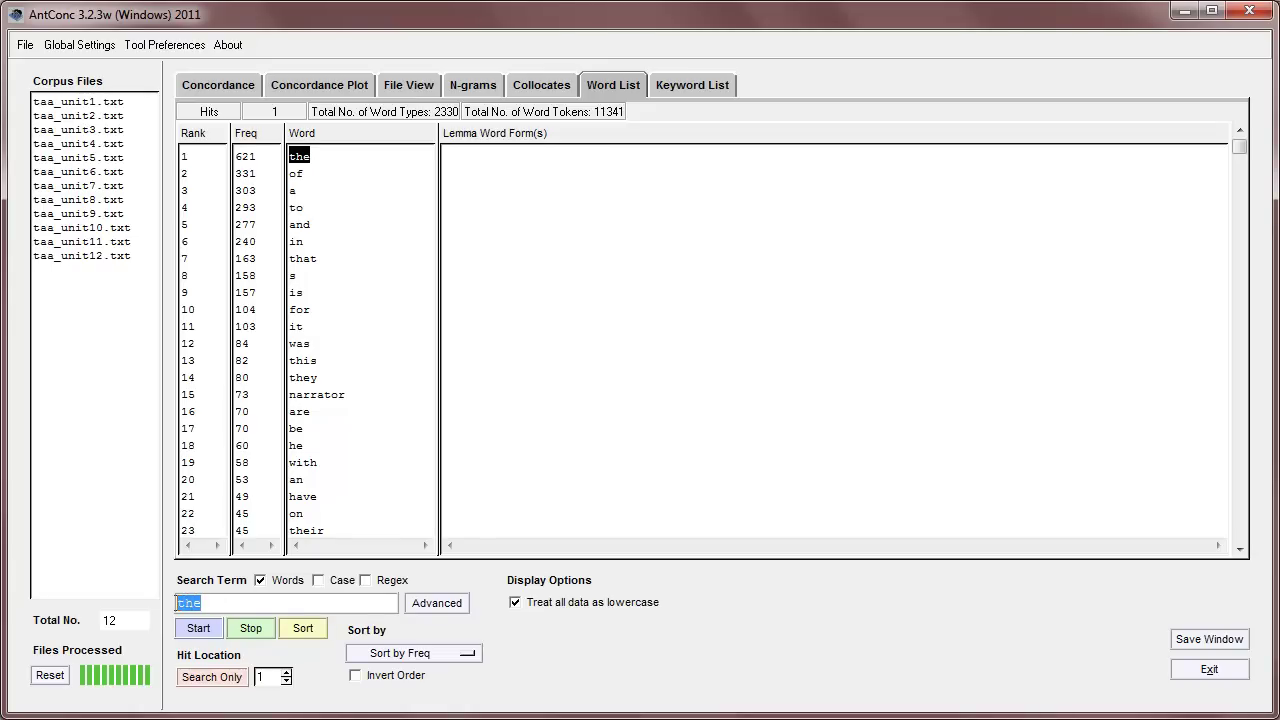
pyautogui.write('th')
pyautogui.click(213, 677)
# Step: Step through the th* hits, such as 'their' and 'that'
pyautogui.click(287, 676)
pyautogui.click(287, 676)
pyautogui.click(287, 676)
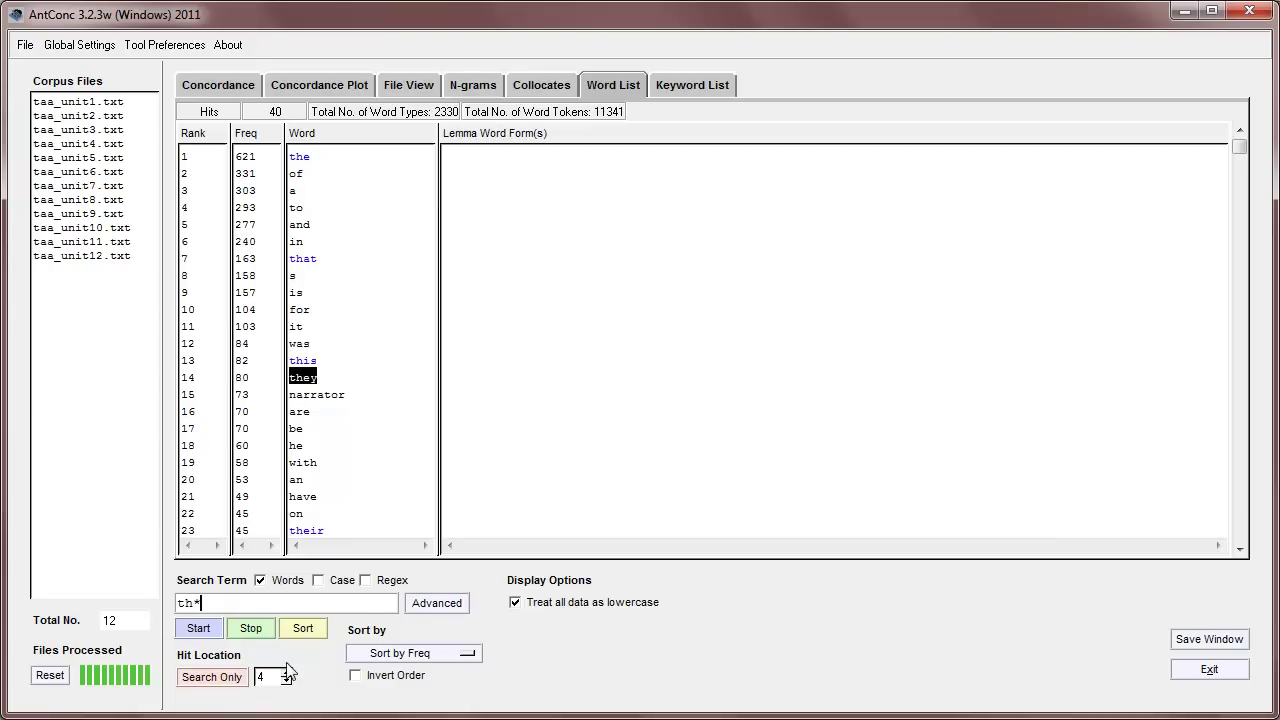
pyautogui.click(287, 673)
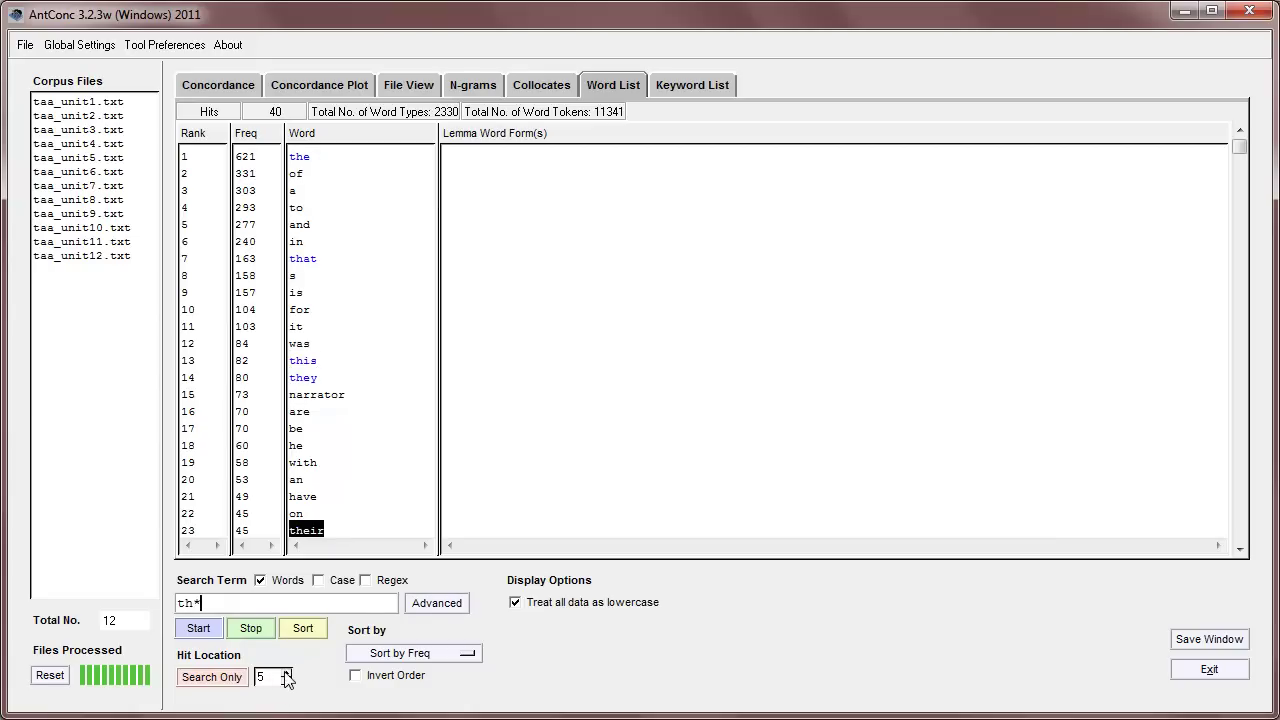
pyautogui.click(287, 682)
pyautogui.click(287, 682)
pyautogui.click(287, 682)
pyautogui.click(287, 682)
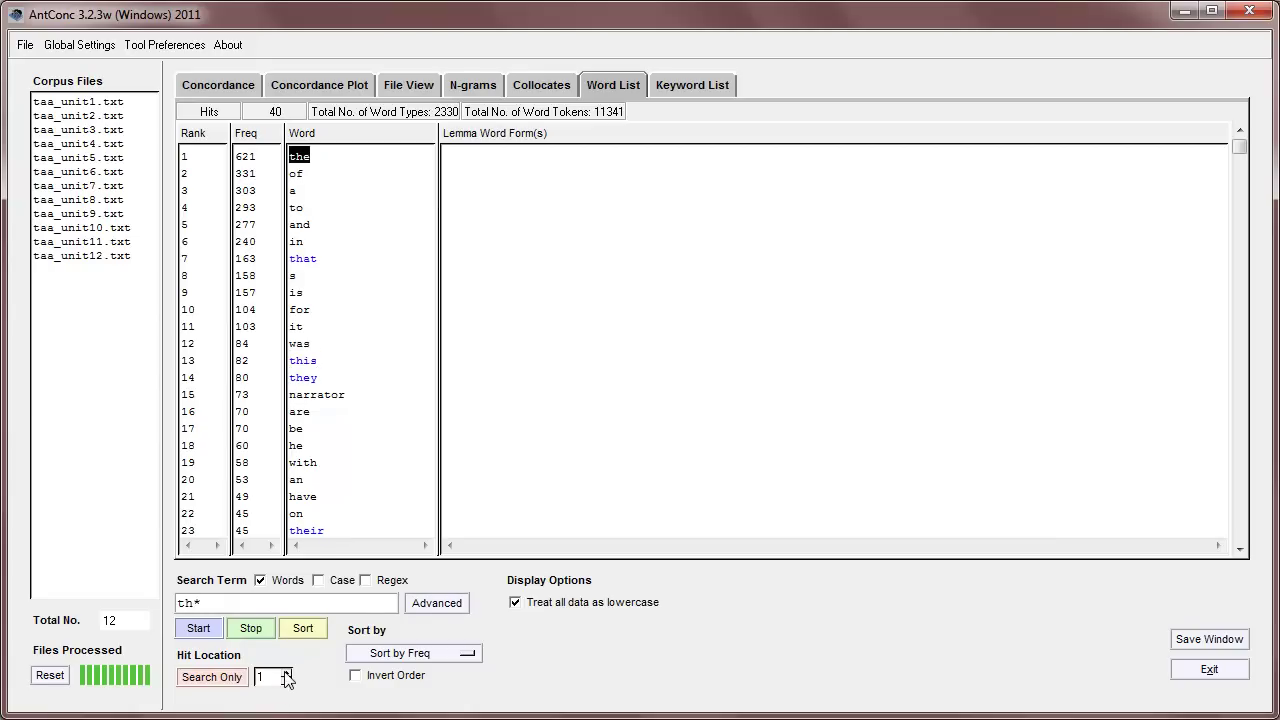
pyautogui.click(440, 606)
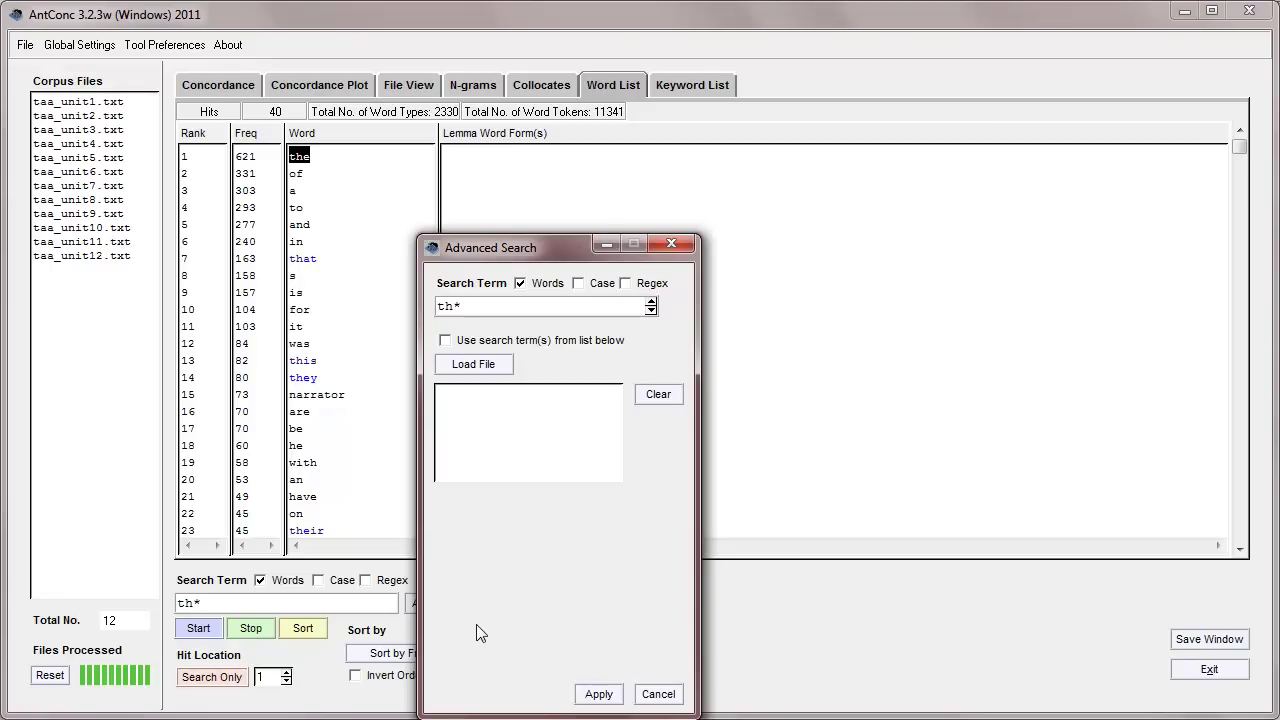
pyautogui.click(658, 694)
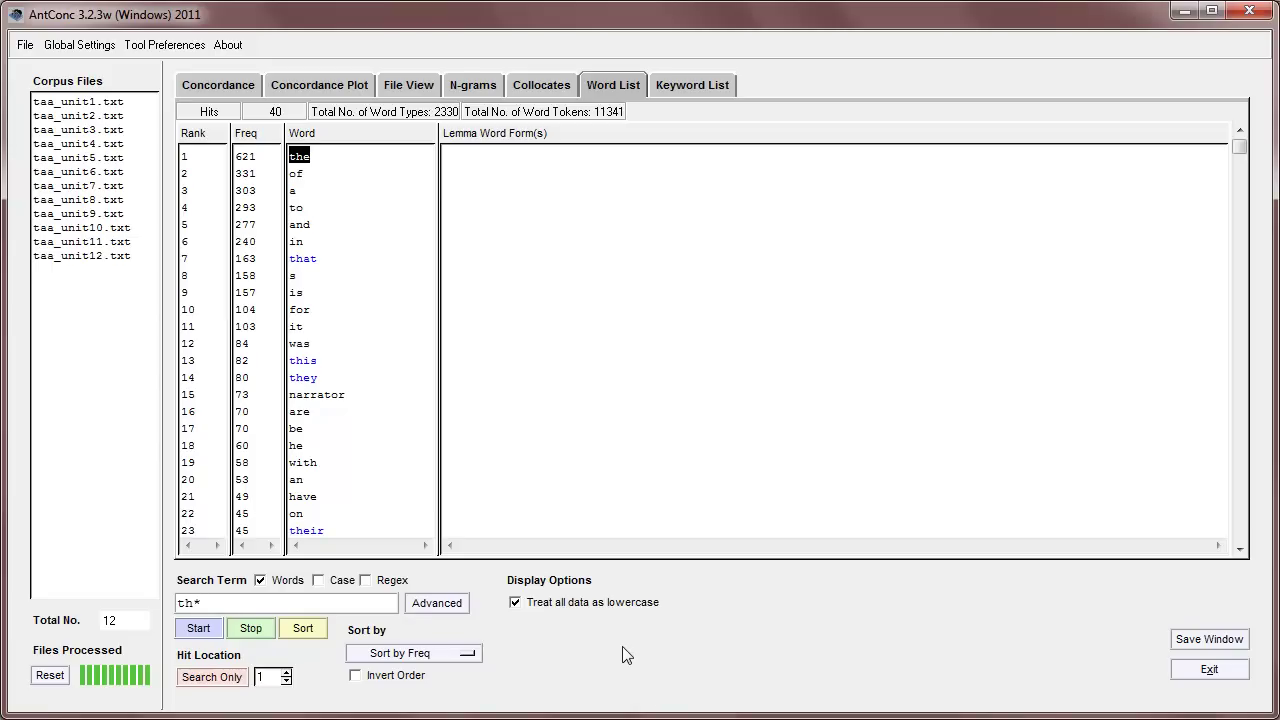
# Step: Clear the search, regenerate the list, and tick 'Use lemma list file' in Word List preferences
pyautogui.press('BackSpace')
pyautogui.press('BackSpace')
pyautogui.press('BackSpace')
pyautogui.click(195, 624)
pyautogui.click(172, 50)
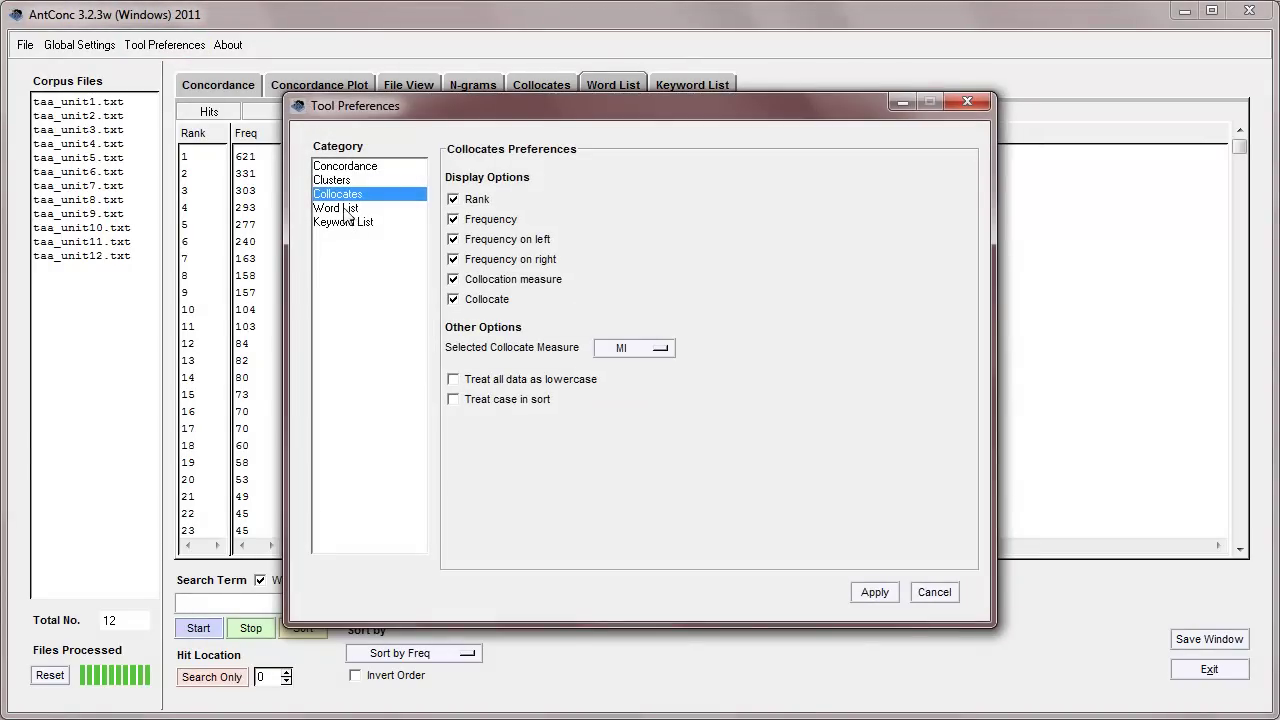
pyautogui.click(345, 210)
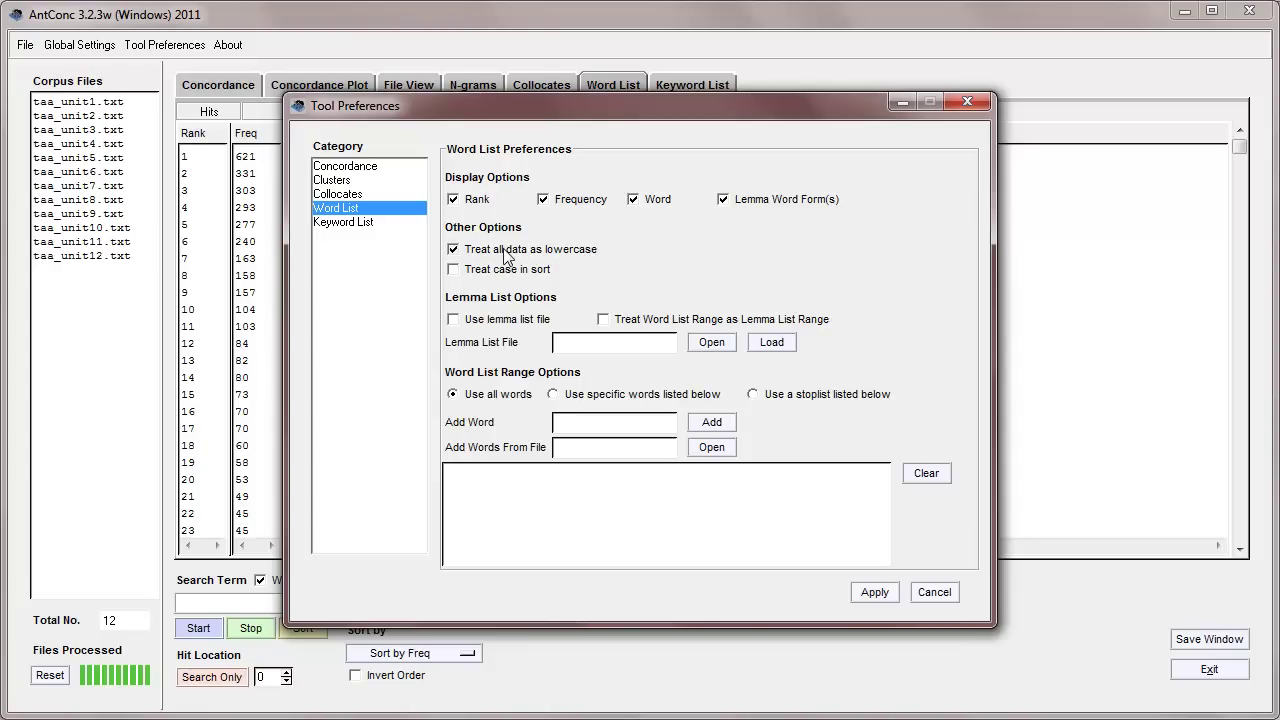
pyautogui.moveTo(598, 114); pyautogui.dragTo(727, 47)
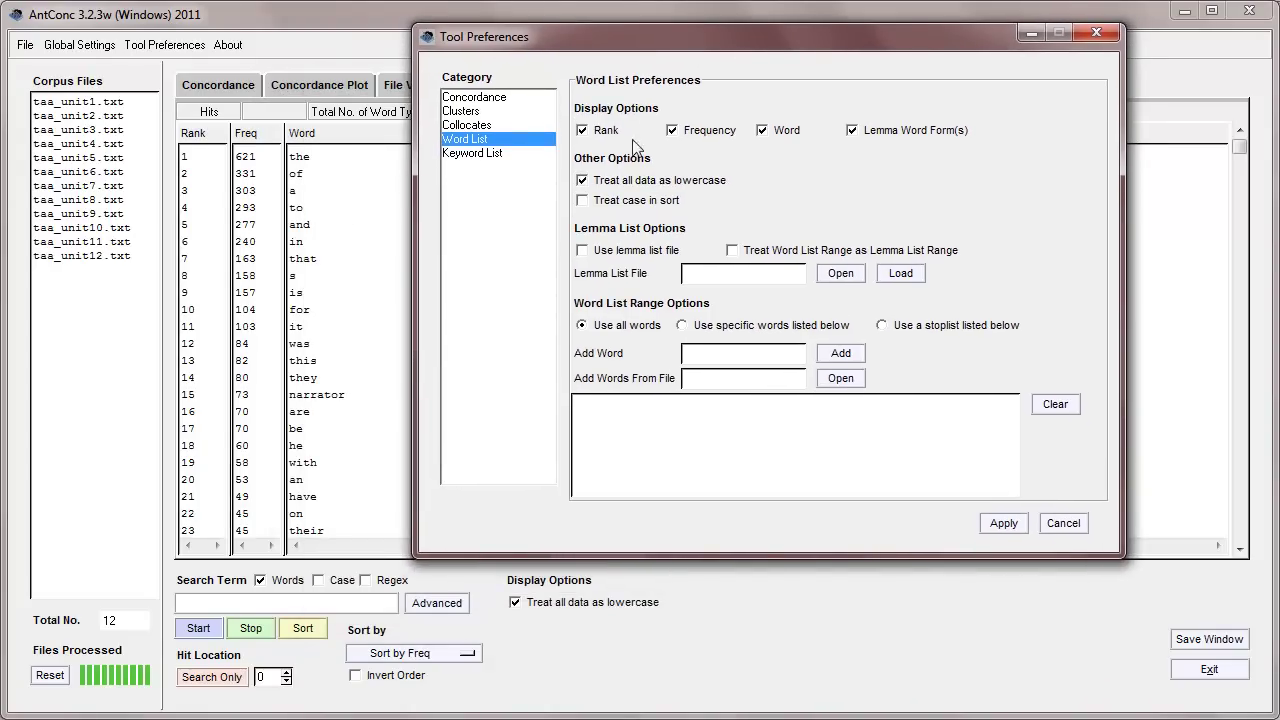
pyautogui.click(582, 181)
# Step: Browse to antconc_screencast_corpora's lemma_list folder and select e_lemma_no_hypen.txt for opening
pyautogui.click(841, 274)
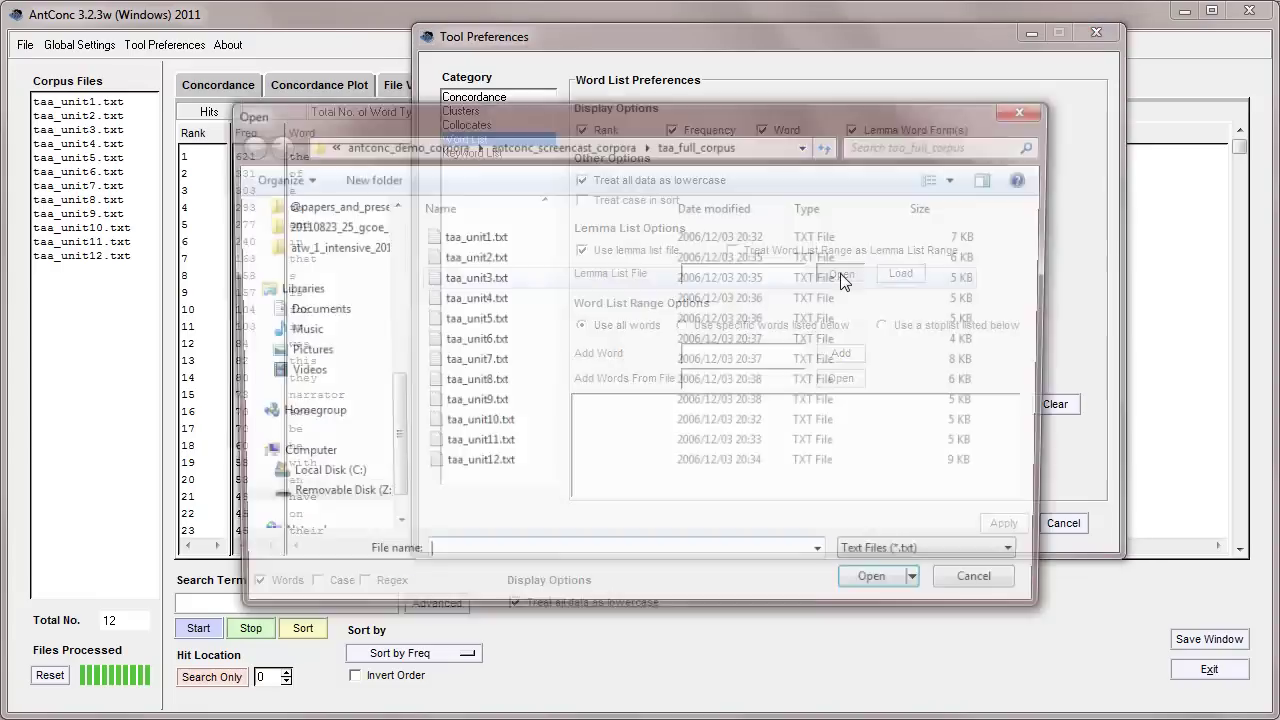
pyautogui.click(557, 146)
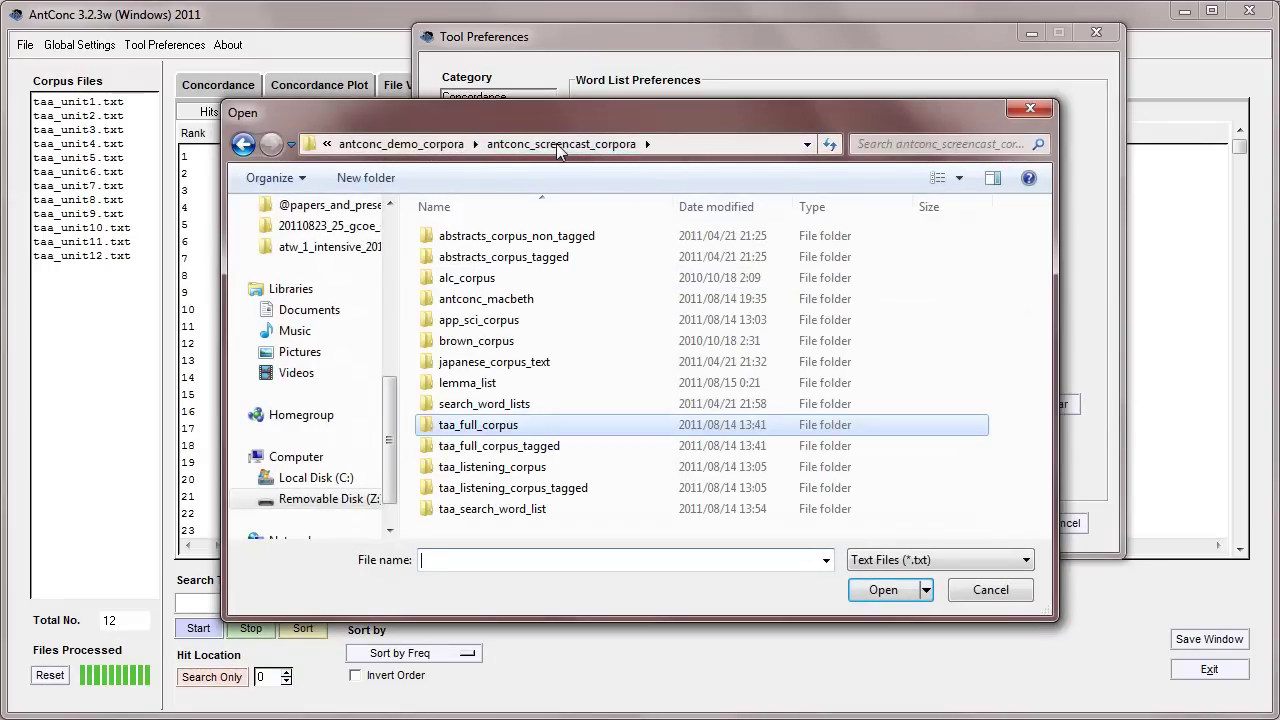
pyautogui.doubleClick(465, 383)
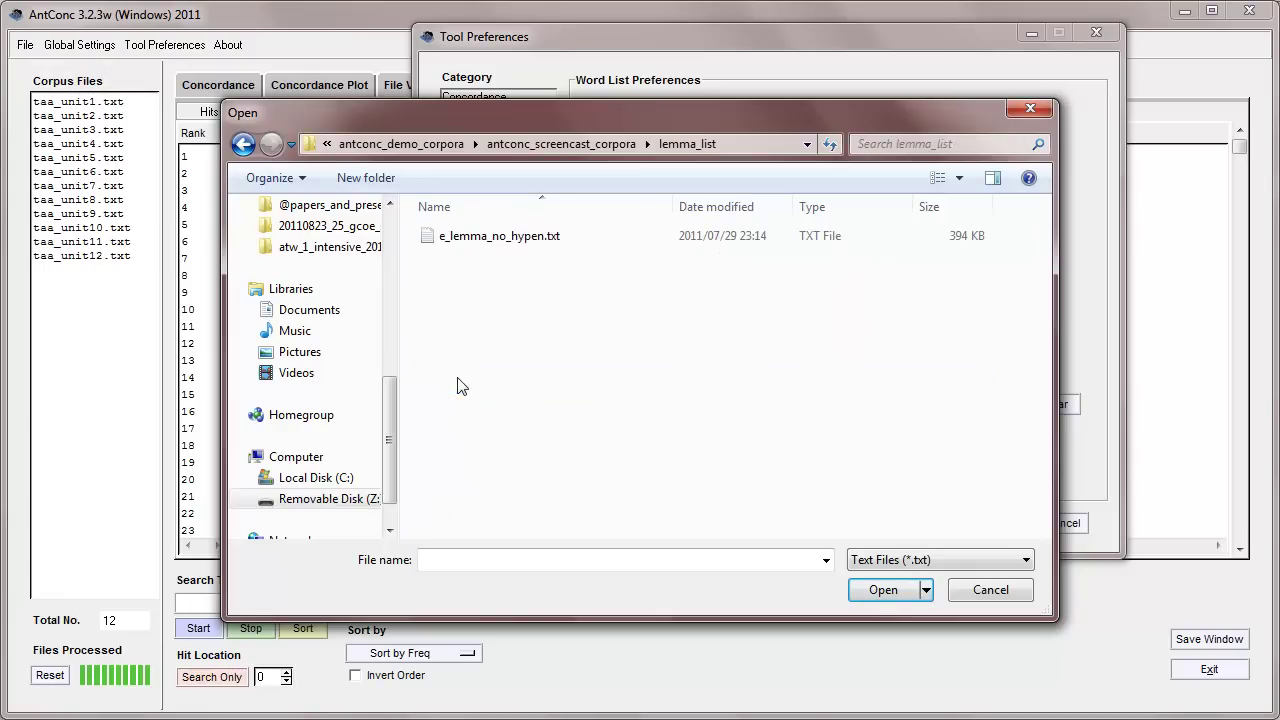
pyautogui.click(468, 240)
pyautogui.rightClick(468, 240)
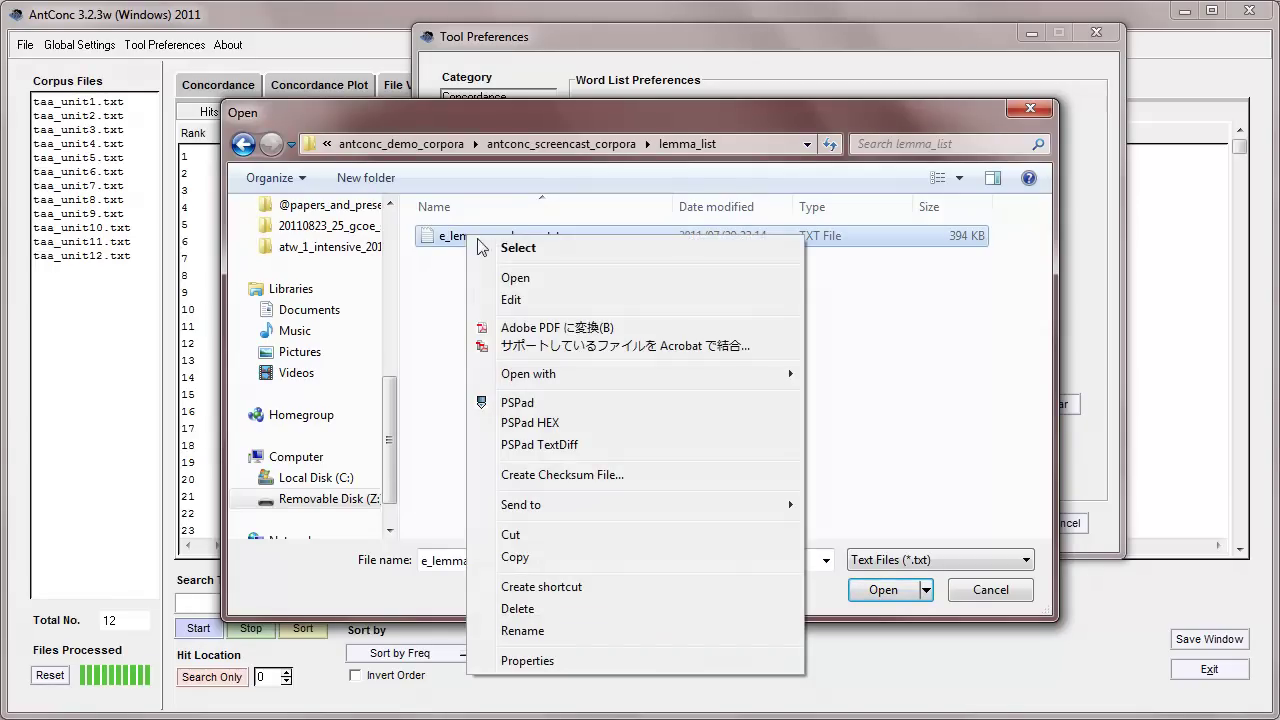
# Step: View e_lemma_no_hypen.txt in the text editor, showing 14208 headword -> word form lines
pyautogui.click(521, 279)
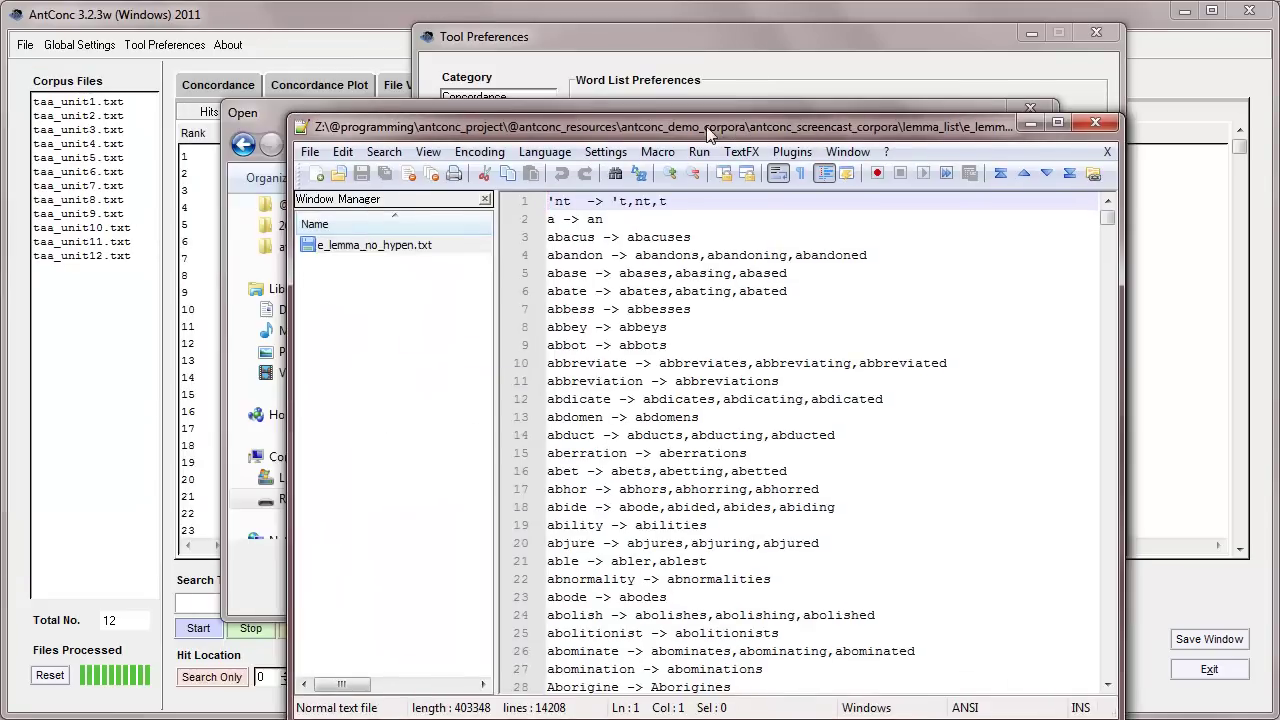
pyautogui.moveTo(721, 133); pyautogui.dragTo(638, 47)
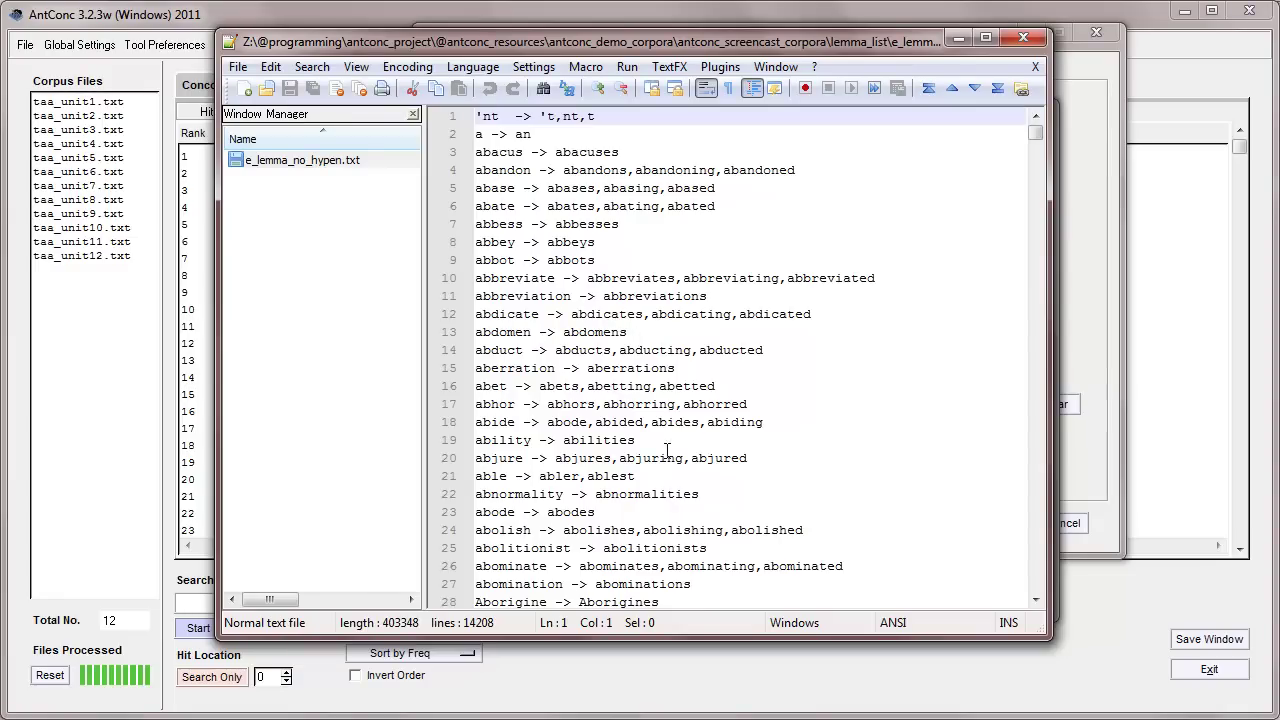
# Step: Close the editor, load e_lemma_no_hypen.txt as the lemma list, preview its entries, and apply
pyautogui.click(1021, 39)
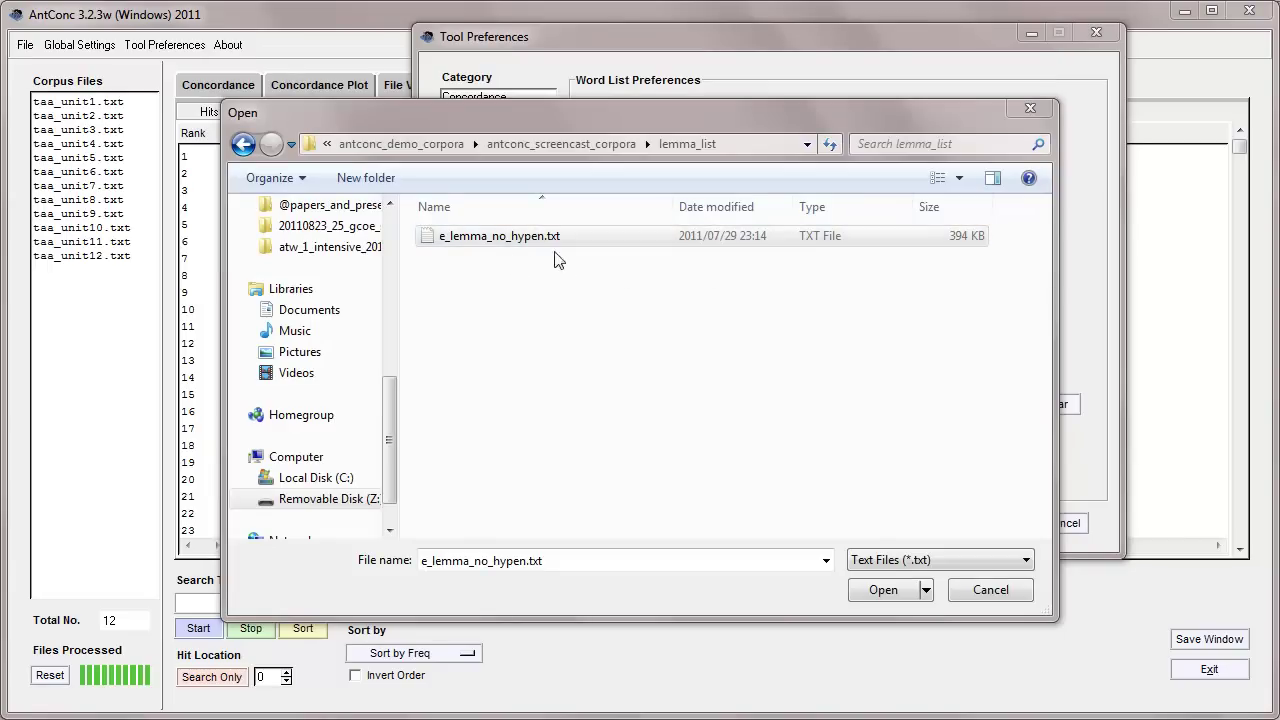
pyautogui.click(876, 589)
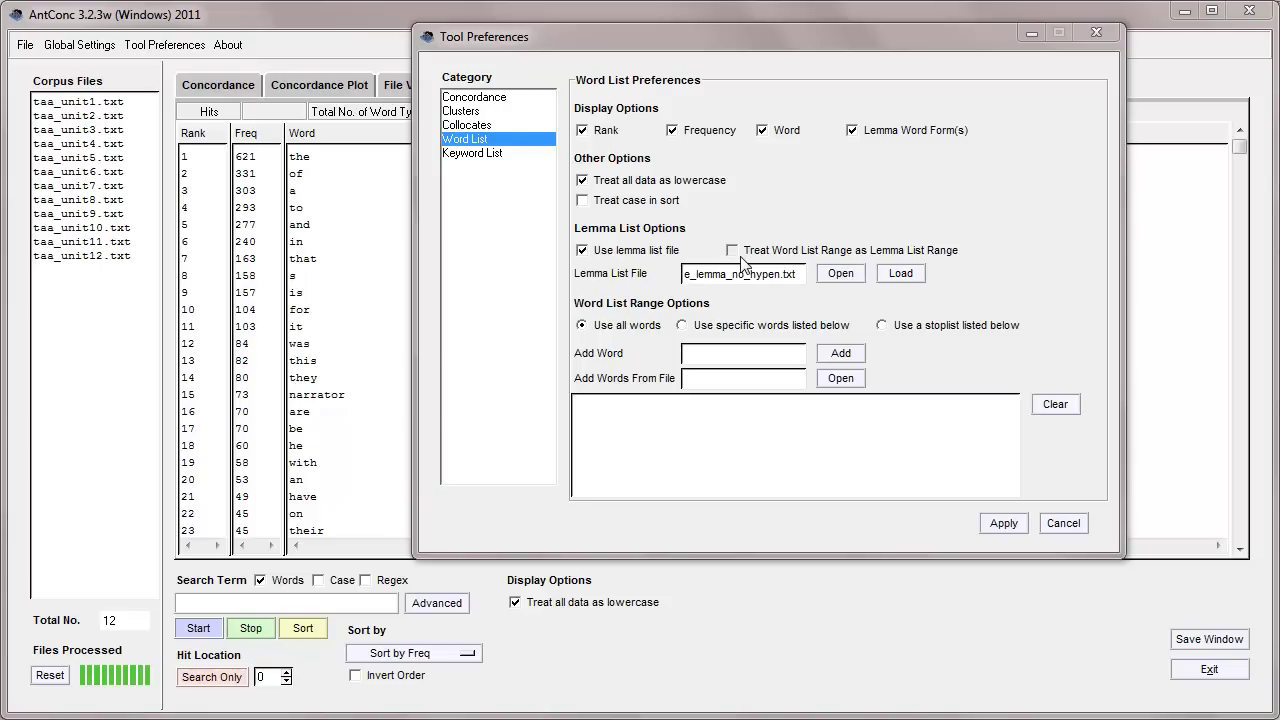
pyautogui.click(901, 276)
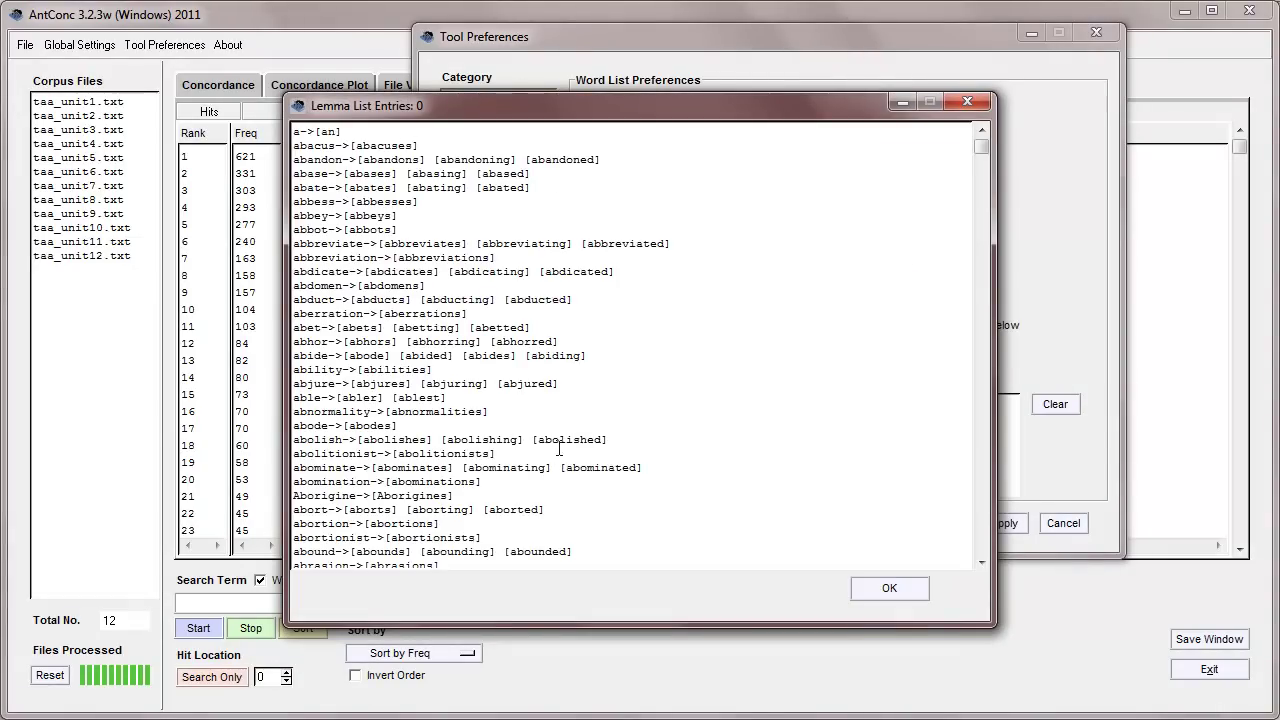
pyautogui.click(871, 589)
pyautogui.click(1003, 523)
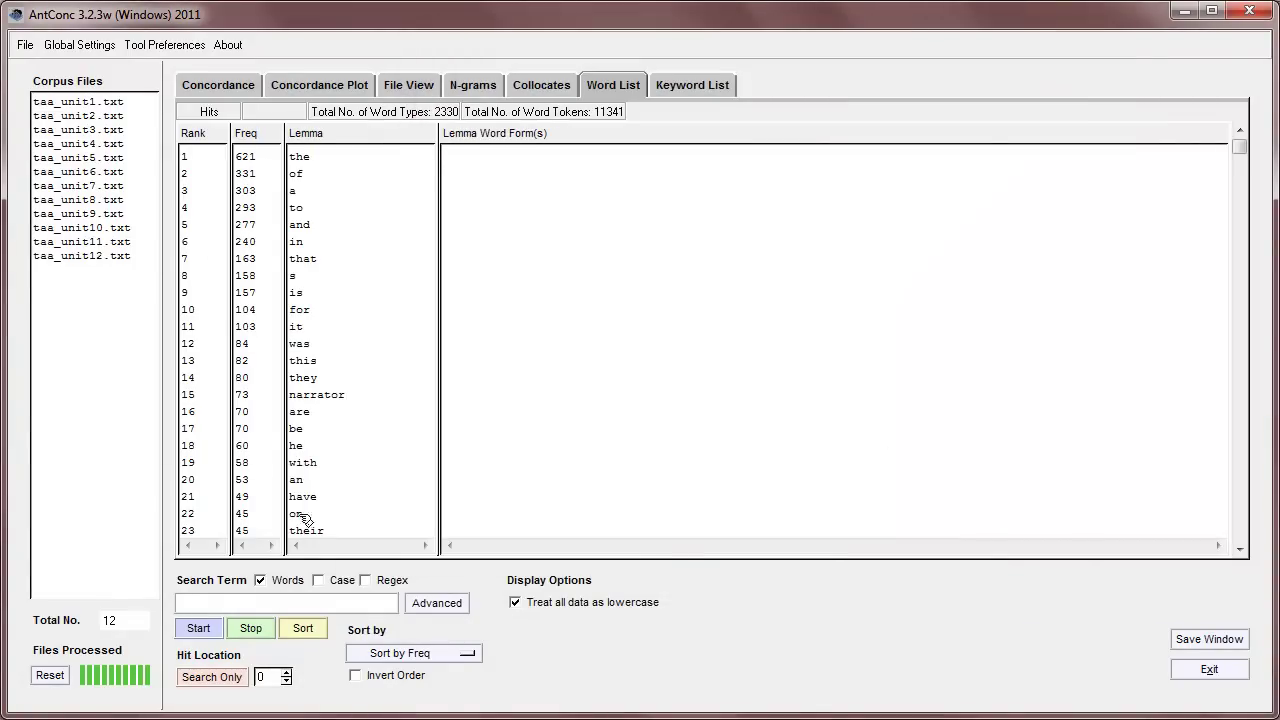
# Step: Rebuild the lemmatized word list with 1861 types and reopen the Word List preferences
pyautogui.click(193, 628)
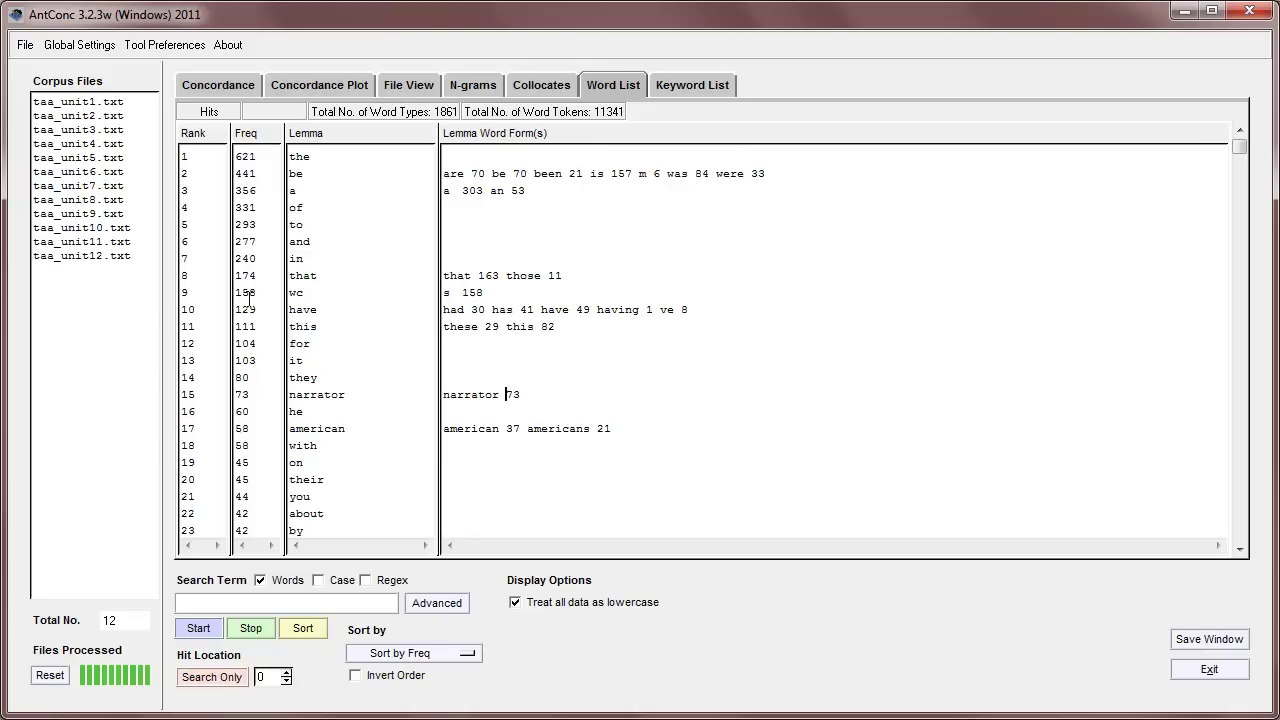
pyautogui.click(165, 45)
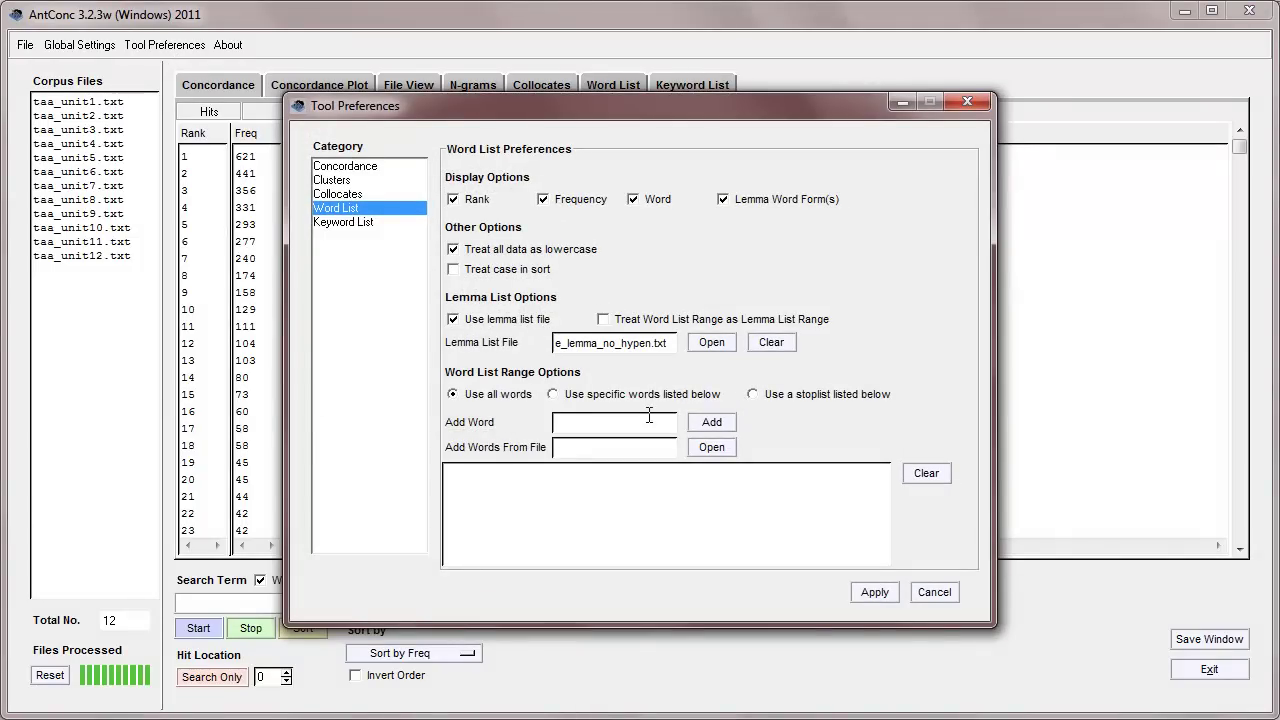
# Step: Enable a stoplist of 'the', 'a', 'an', 'of' and 'to' and apply it
pyautogui.click(753, 394)
pyautogui.write('the')
pyautogui.press('Return')
pyautogui.moveTo(588, 112); pyautogui.dragTo(714, 105)
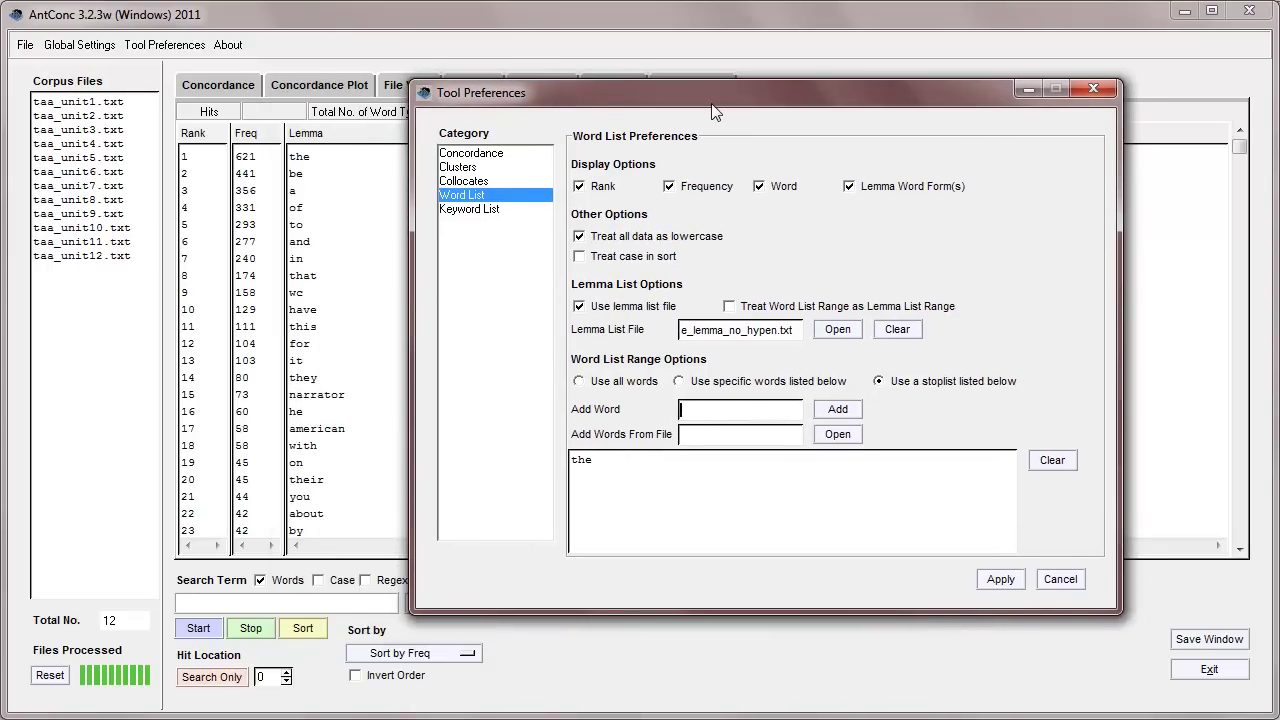
pyautogui.press('Return')
pyautogui.write('of')
pyautogui.press('Return')
pyautogui.write('to')
pyautogui.press('Return')
pyautogui.click(1001, 580)
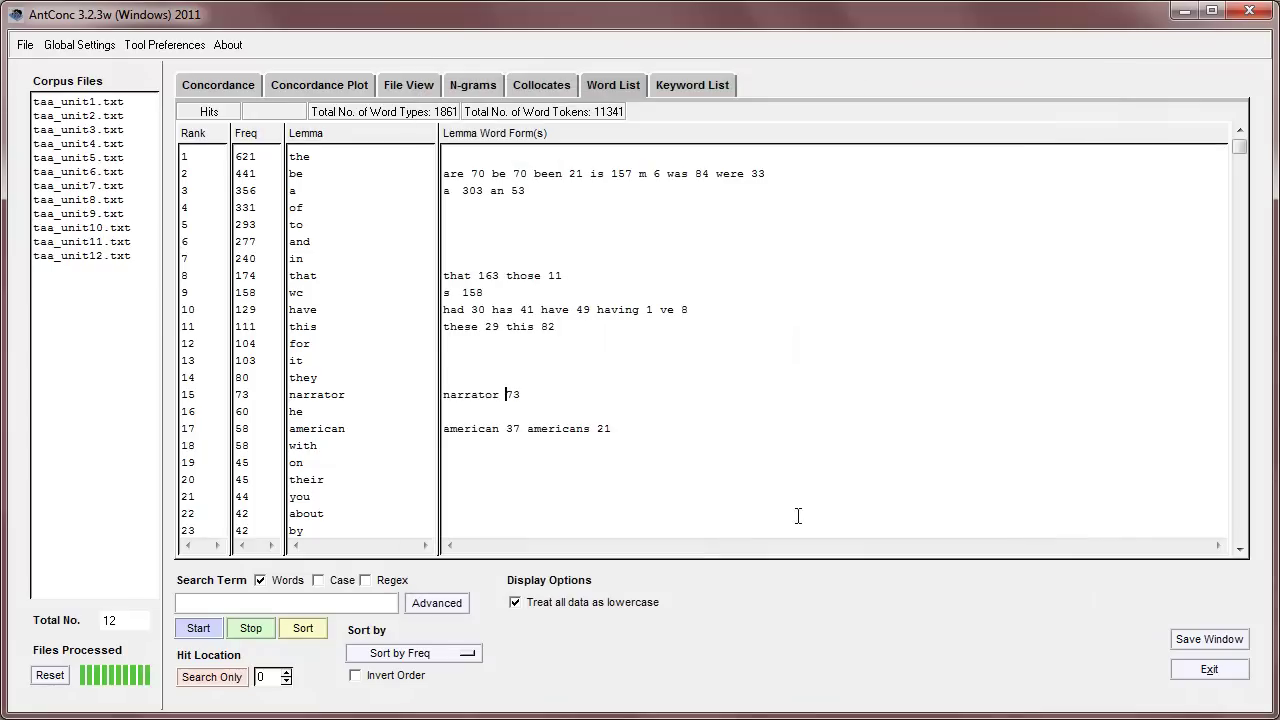
# Step: Regenerate the stoplisted Word List, then switch to 'Use specific words' and regenerate it
pyautogui.click(191, 627)
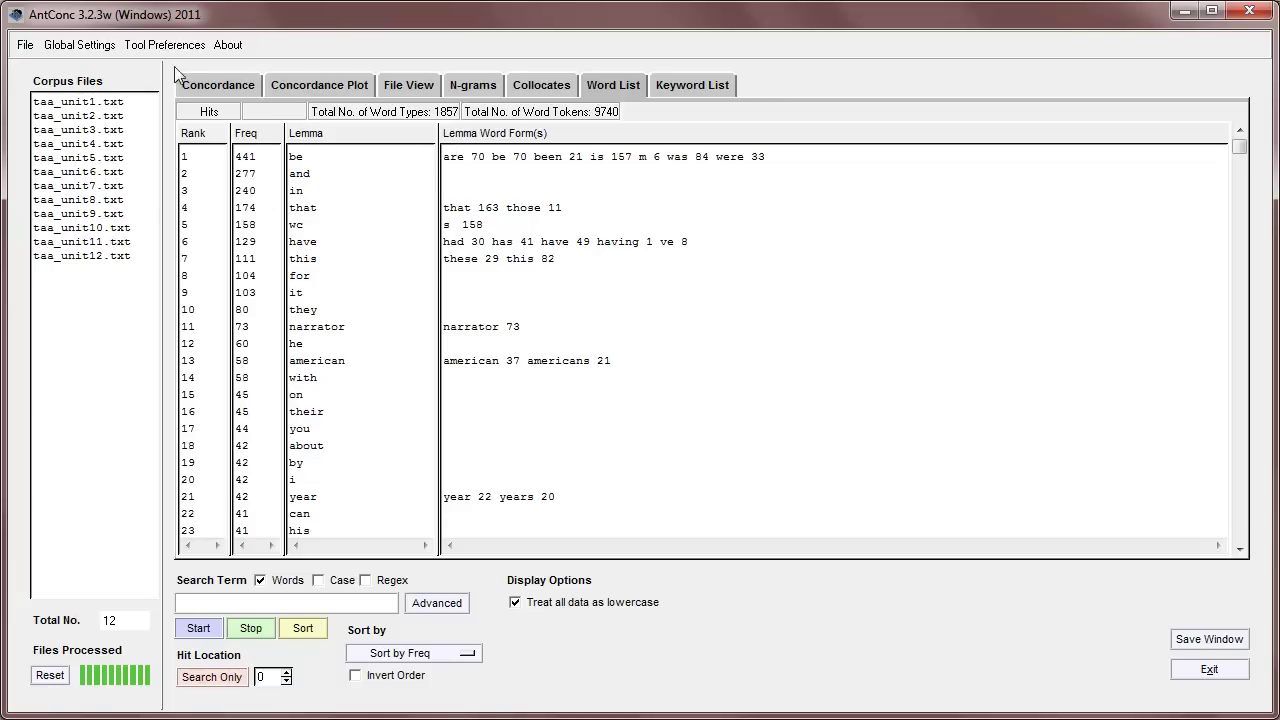
pyautogui.click(164, 45)
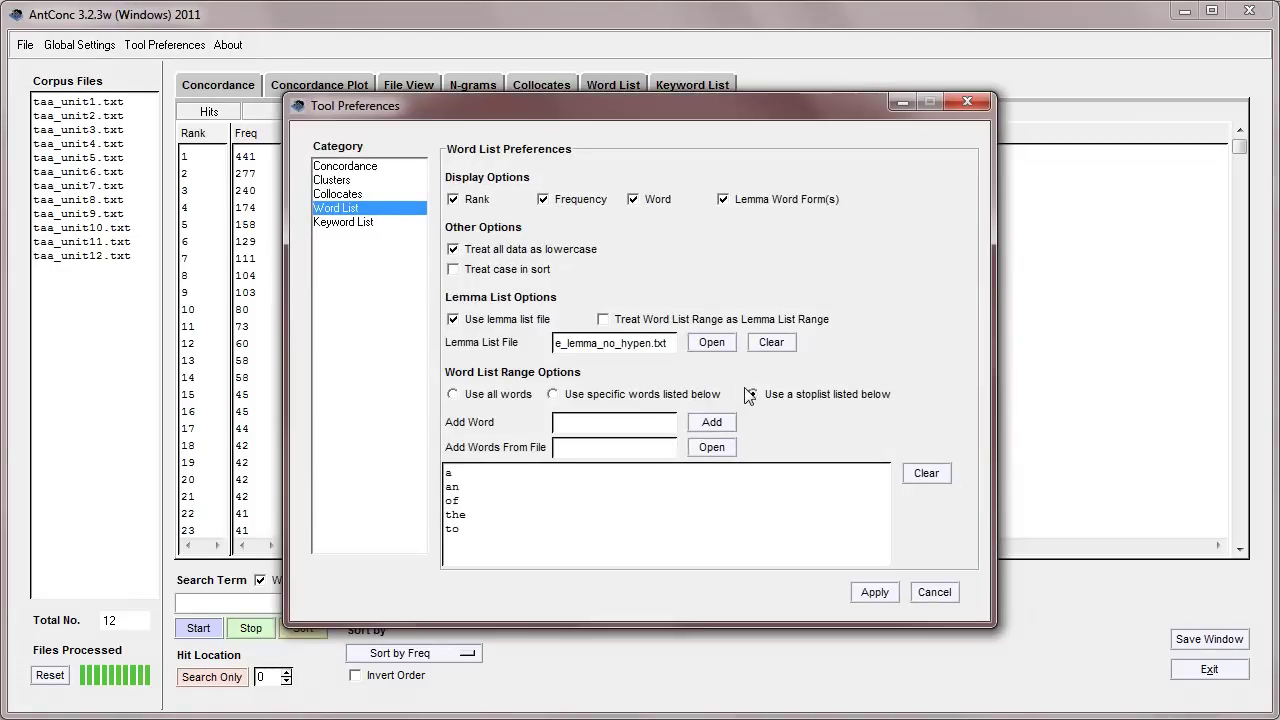
pyautogui.click(553, 394)
pyautogui.click(874, 590)
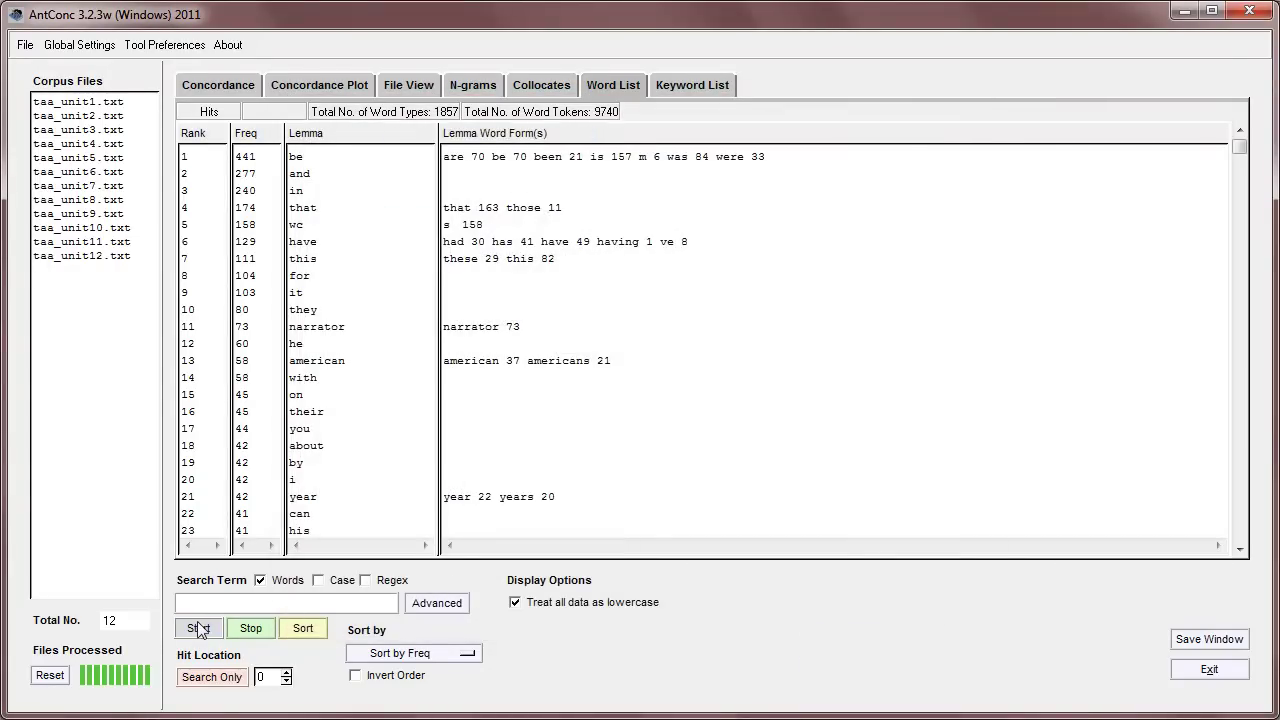
pyautogui.click(198, 628)
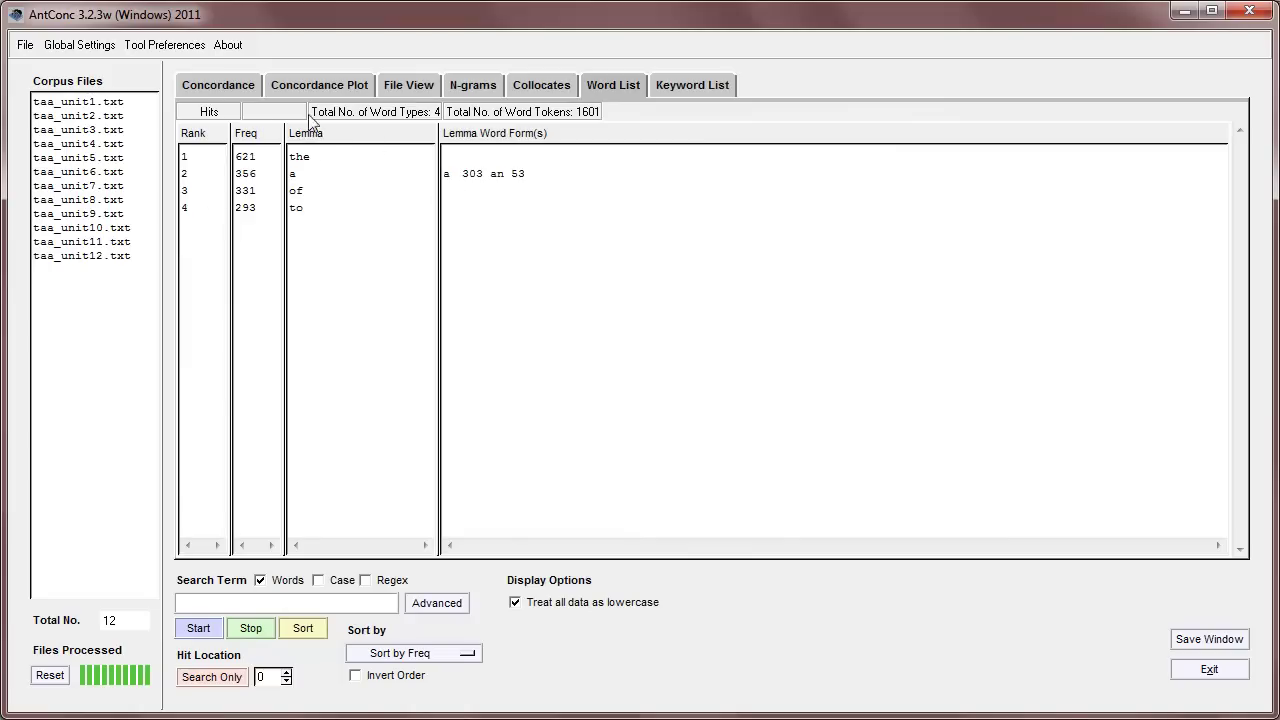
# Step: Switch back to 'Use all words' and regenerate the list: 1861 lemma types, 11341 tokens
pyautogui.click(164, 45)
pyautogui.click(452, 394)
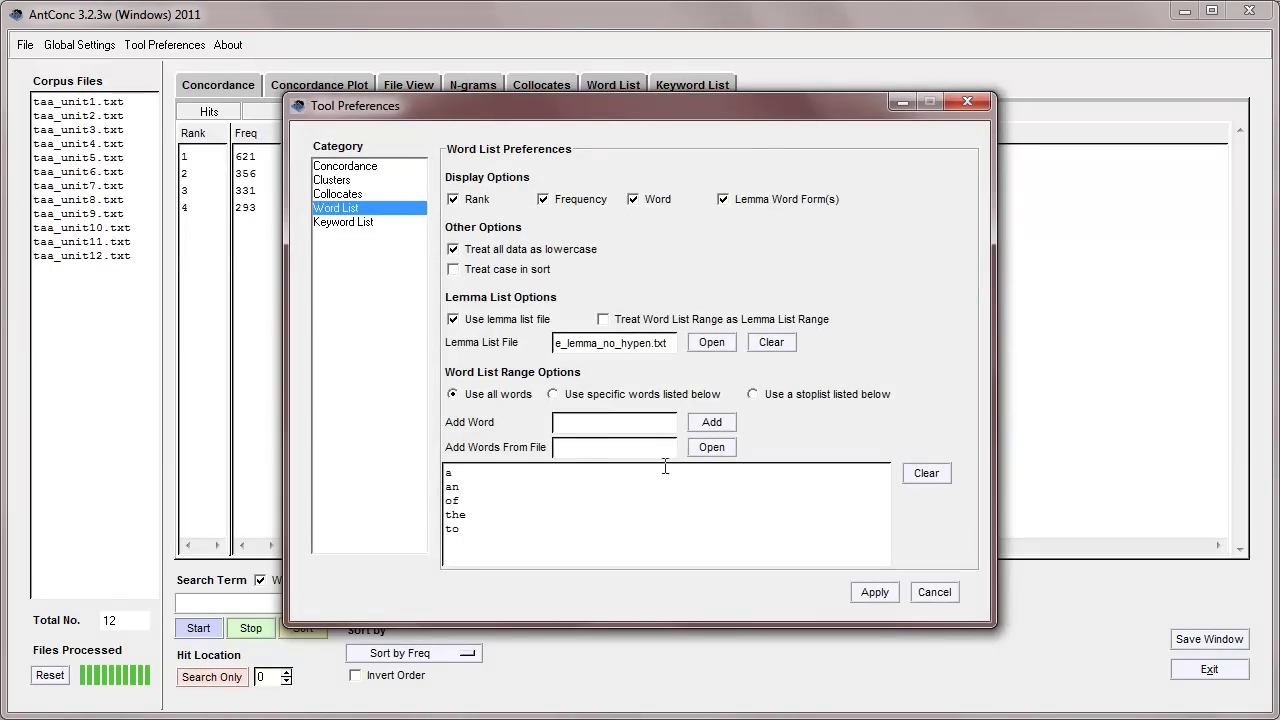
pyautogui.click(874, 592)
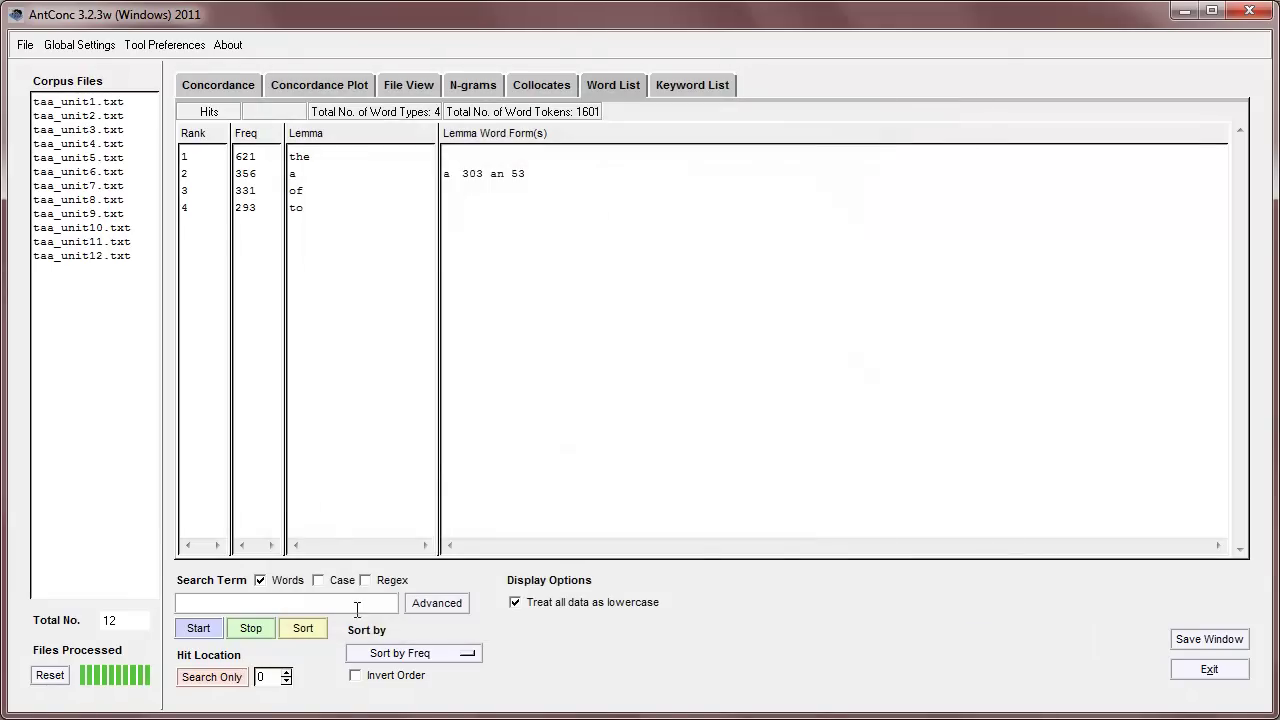
pyautogui.click(200, 627)
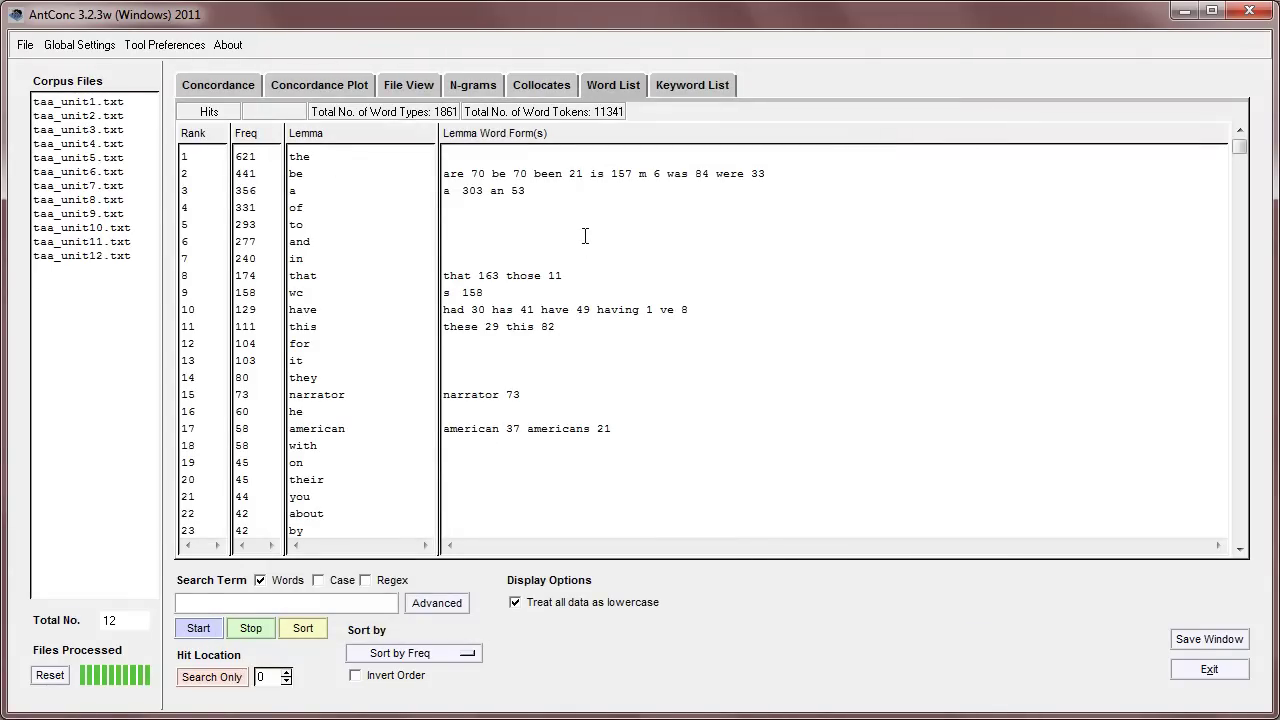
# Step: Clear the typed stoplist, load the words from stop_list.txt, apply, and regenerate the list
pyautogui.click(180, 45)
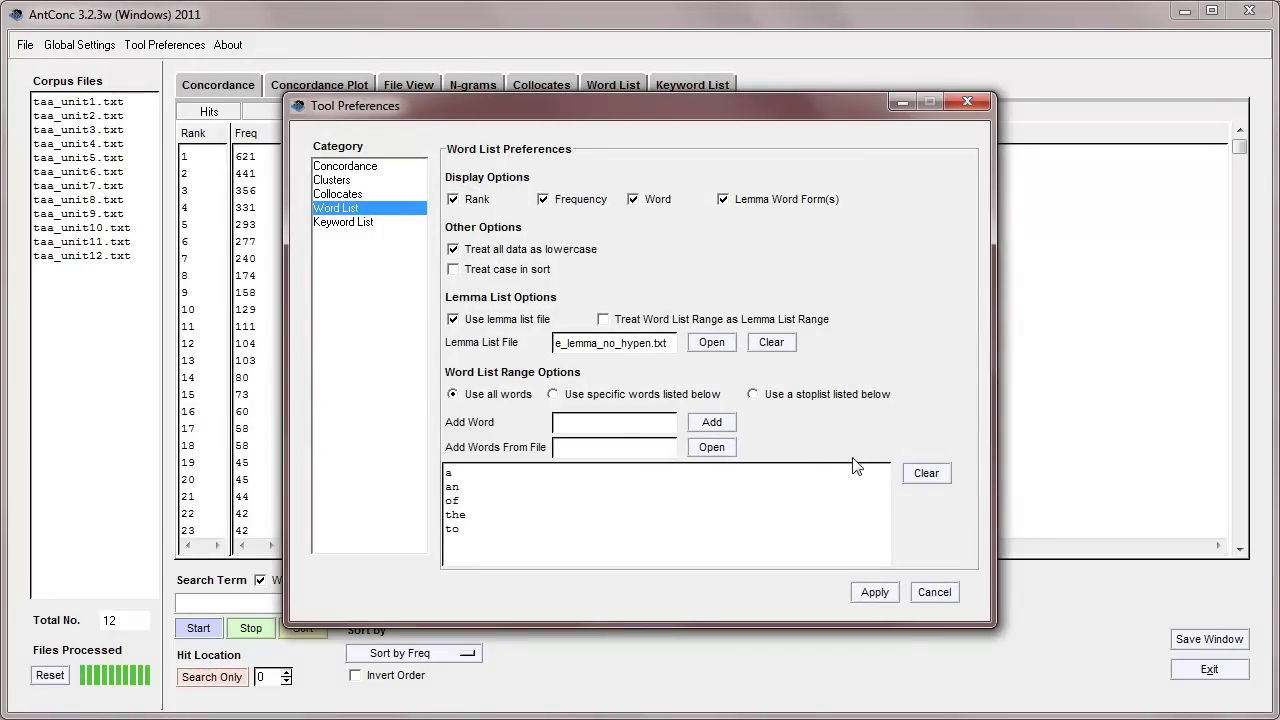
pyautogui.click(930, 476)
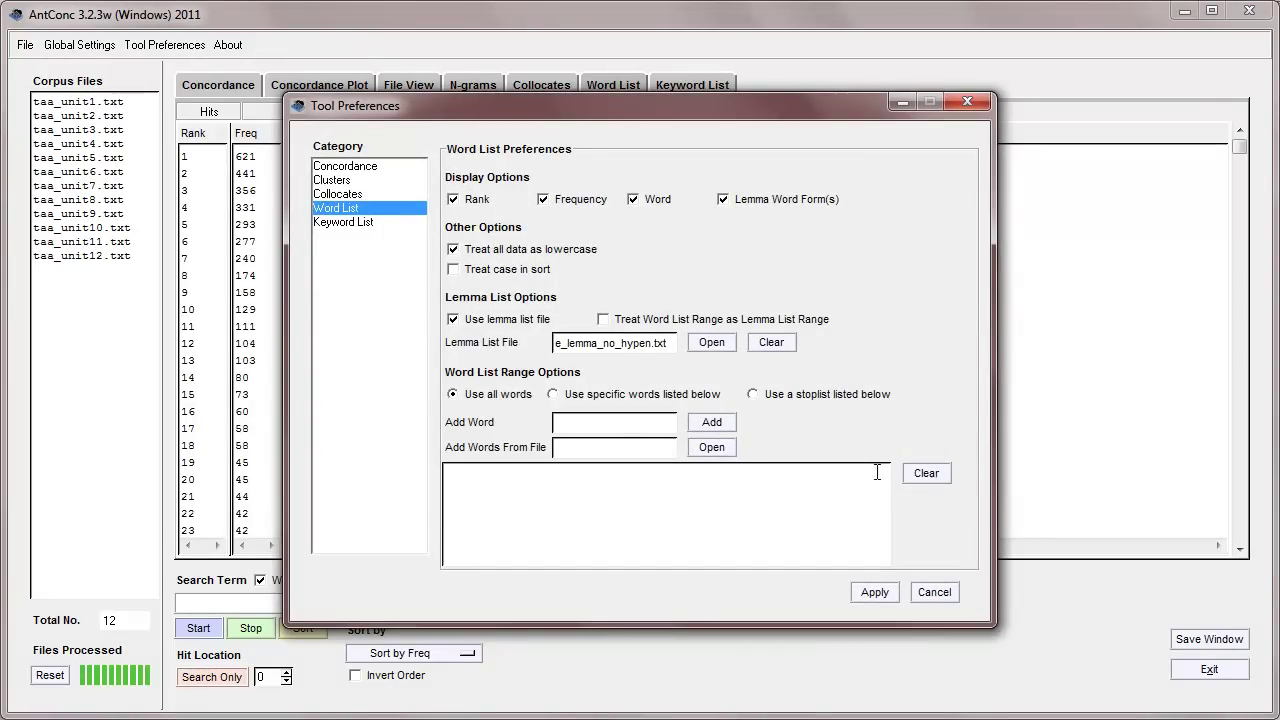
pyautogui.click(728, 446)
pyautogui.click(541, 143)
pyautogui.doubleClick(466, 428)
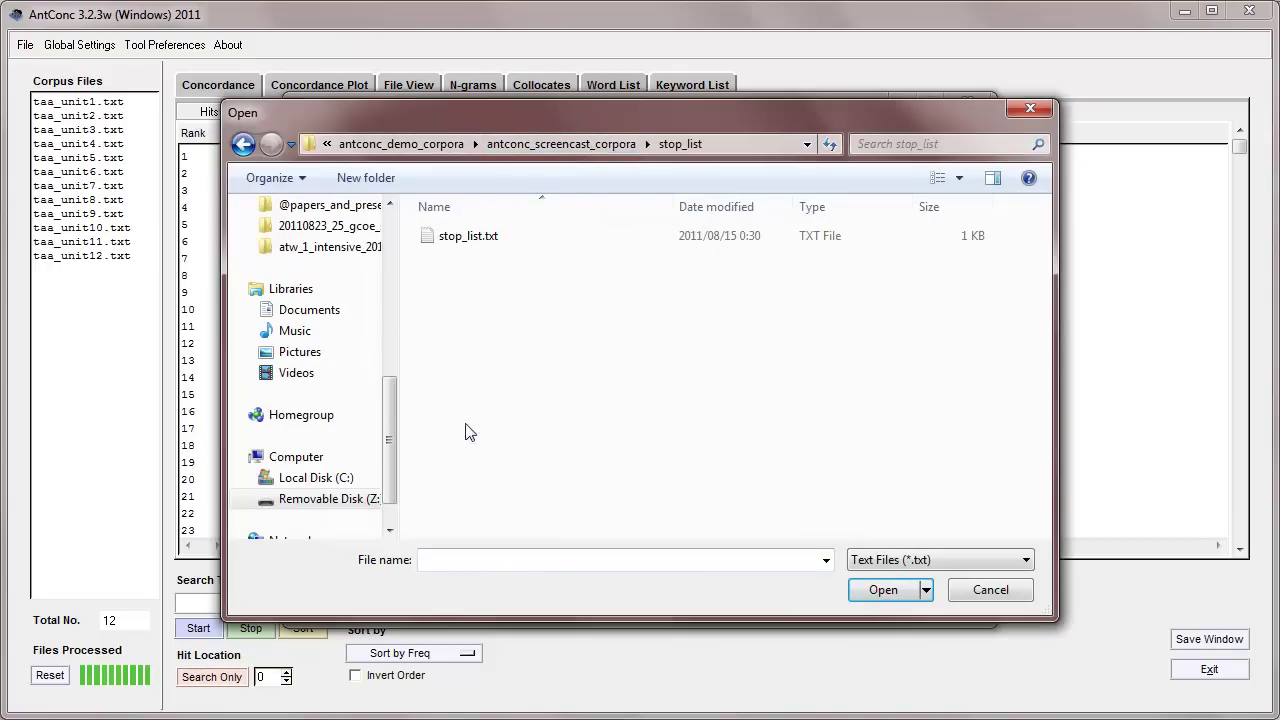
pyautogui.doubleClick(463, 240)
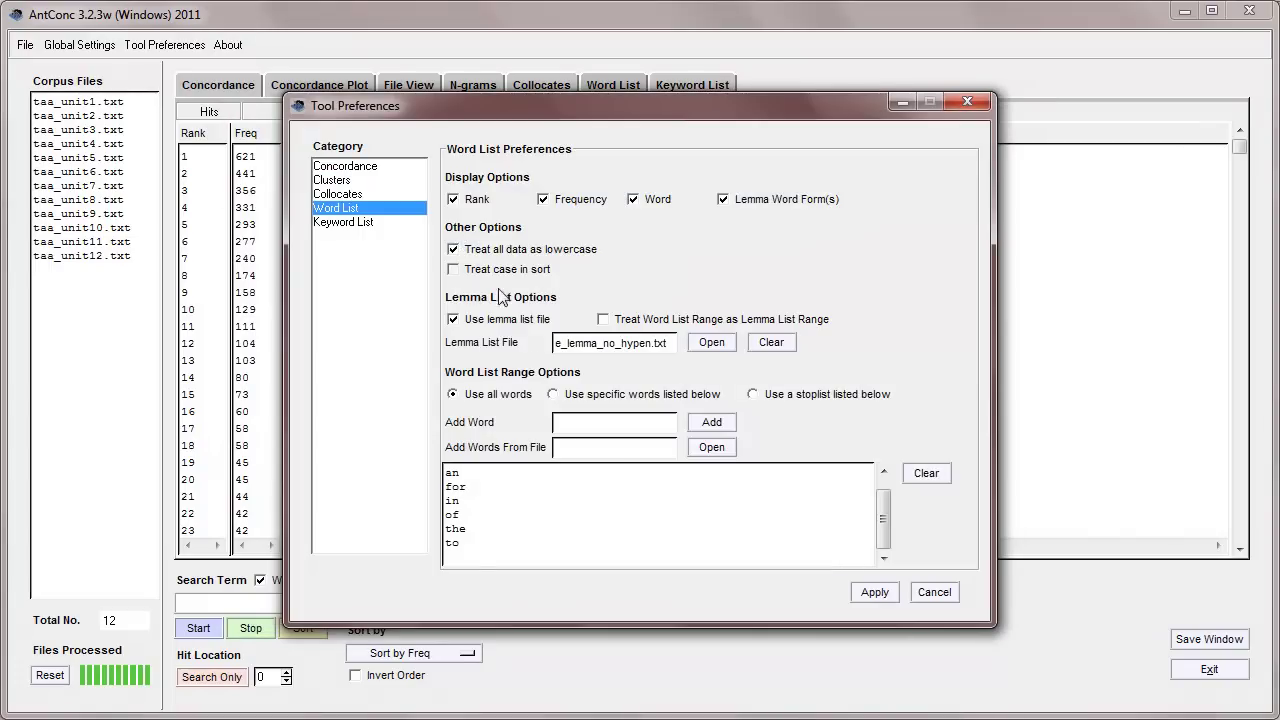
pyautogui.click(873, 592)
pyautogui.click(198, 628)
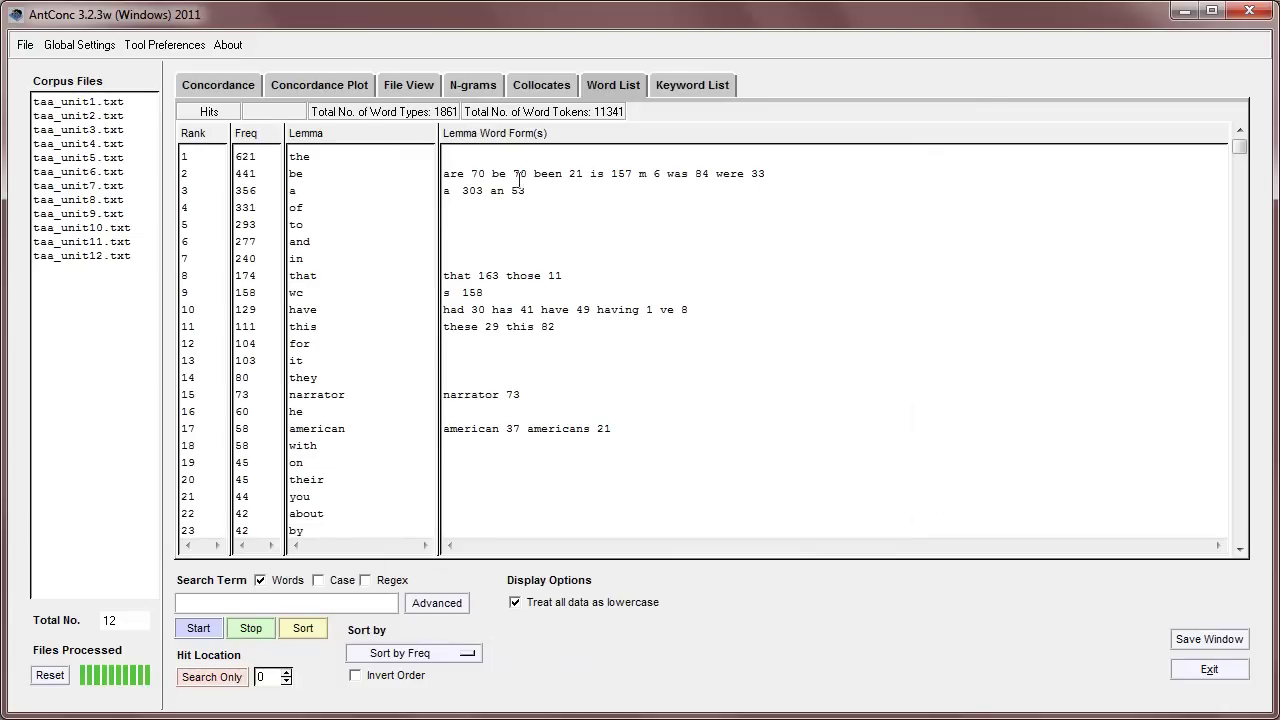
# Step: Enable 'Use a stoplist listed below' and regenerate the list: 1855 lemma types, 9396 tokens
pyautogui.click(166, 46)
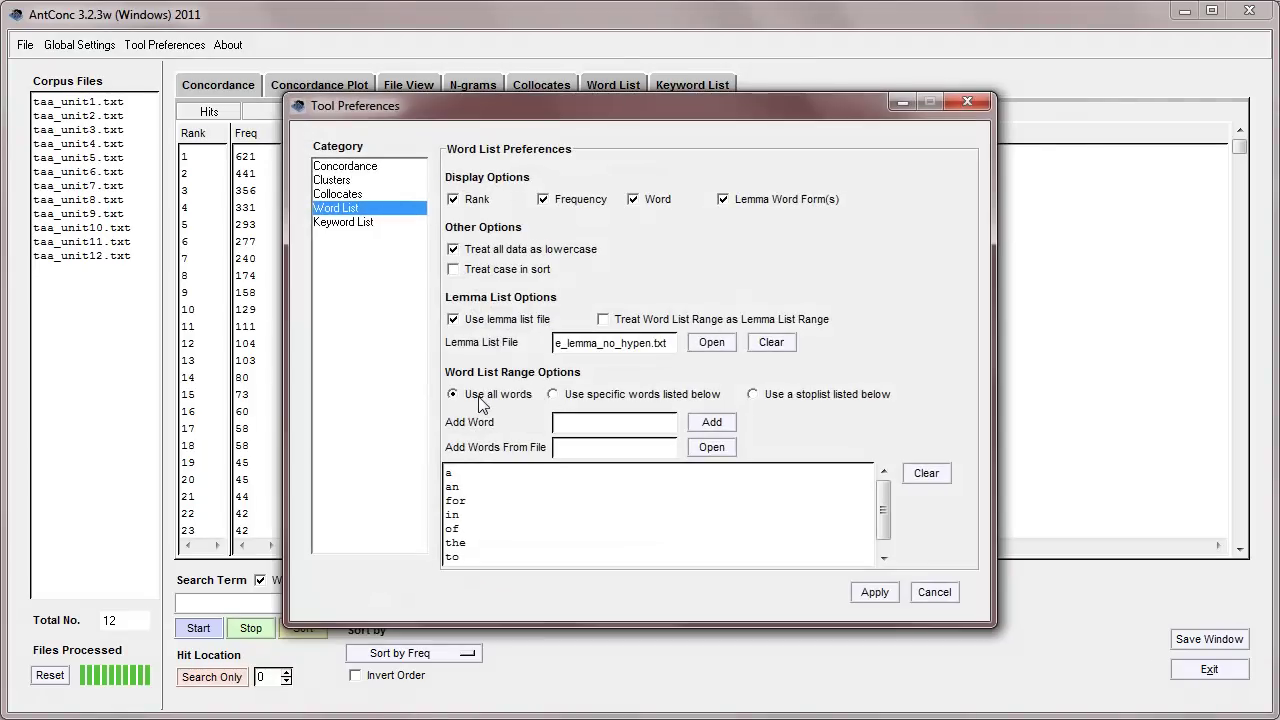
pyautogui.click(753, 395)
pyautogui.click(872, 592)
pyautogui.click(185, 628)
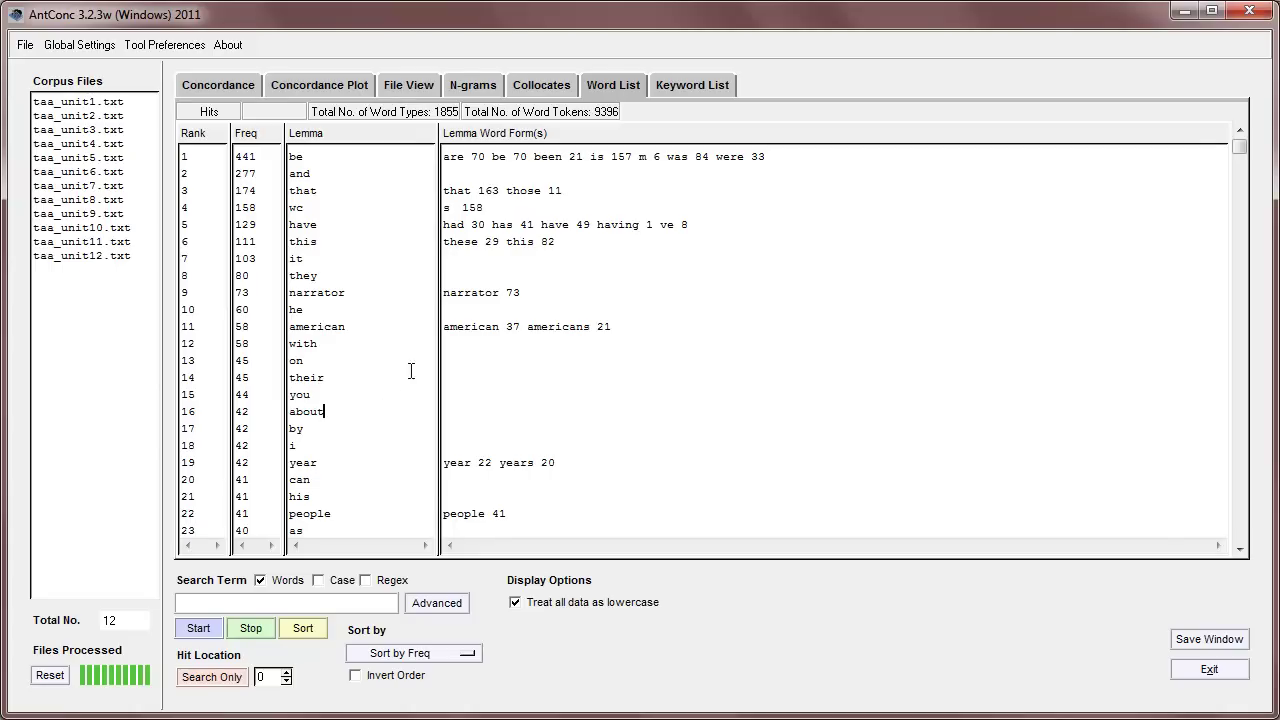
pyautogui.click(525, 85)
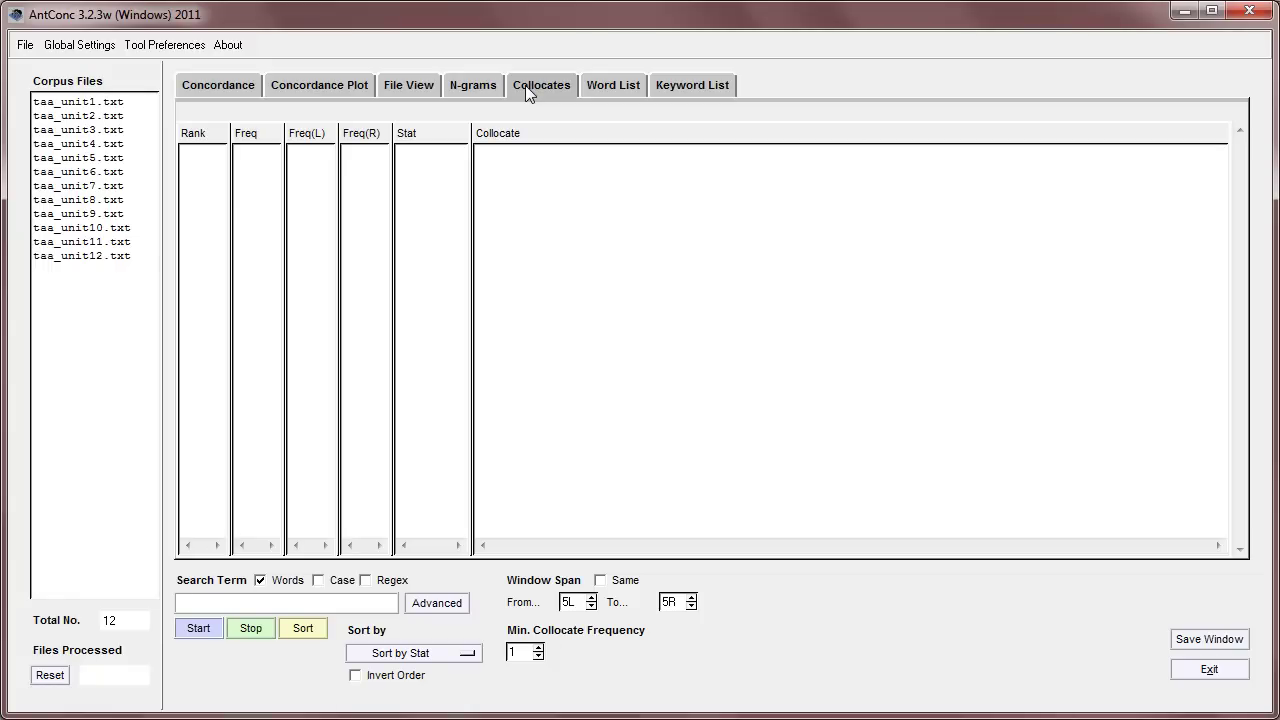
pyautogui.click(604, 87)
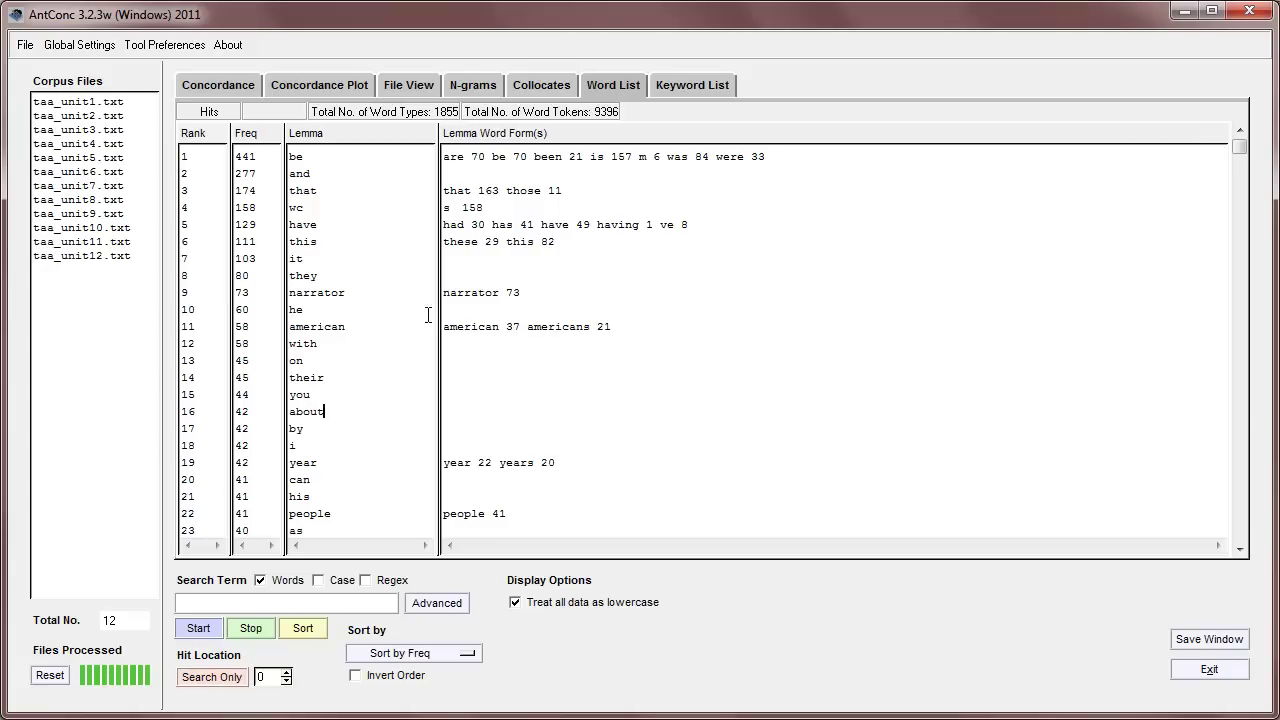
pyautogui.click(697, 88)
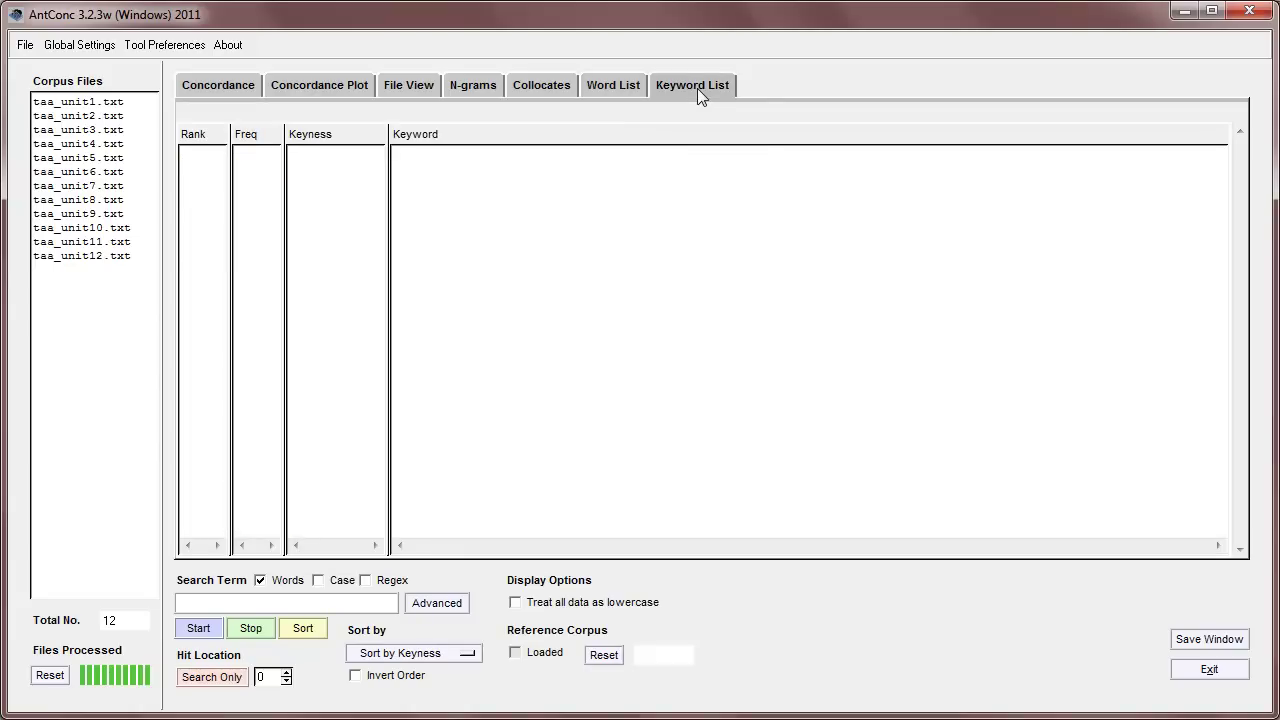
pyautogui.click(622, 88)
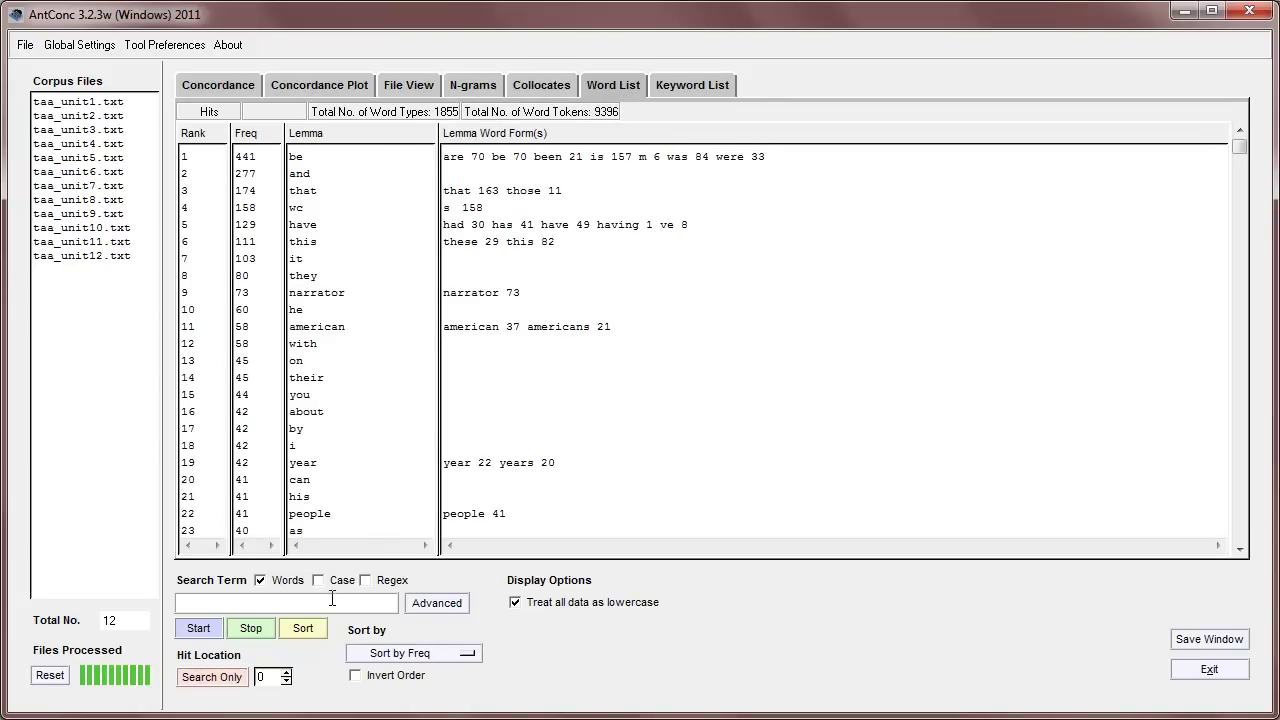